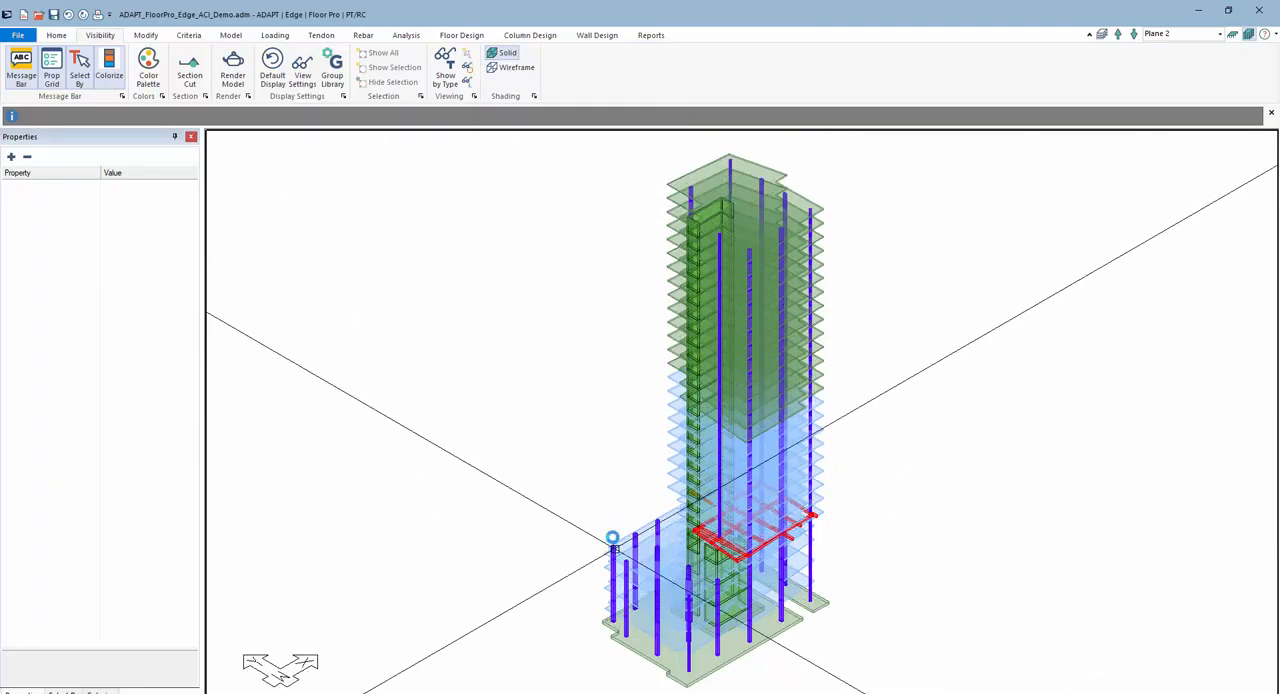
- Isolate the walls and view them in elevation against all the building's level planes
scroll(615, 550, up, 1)
click(588, 38)
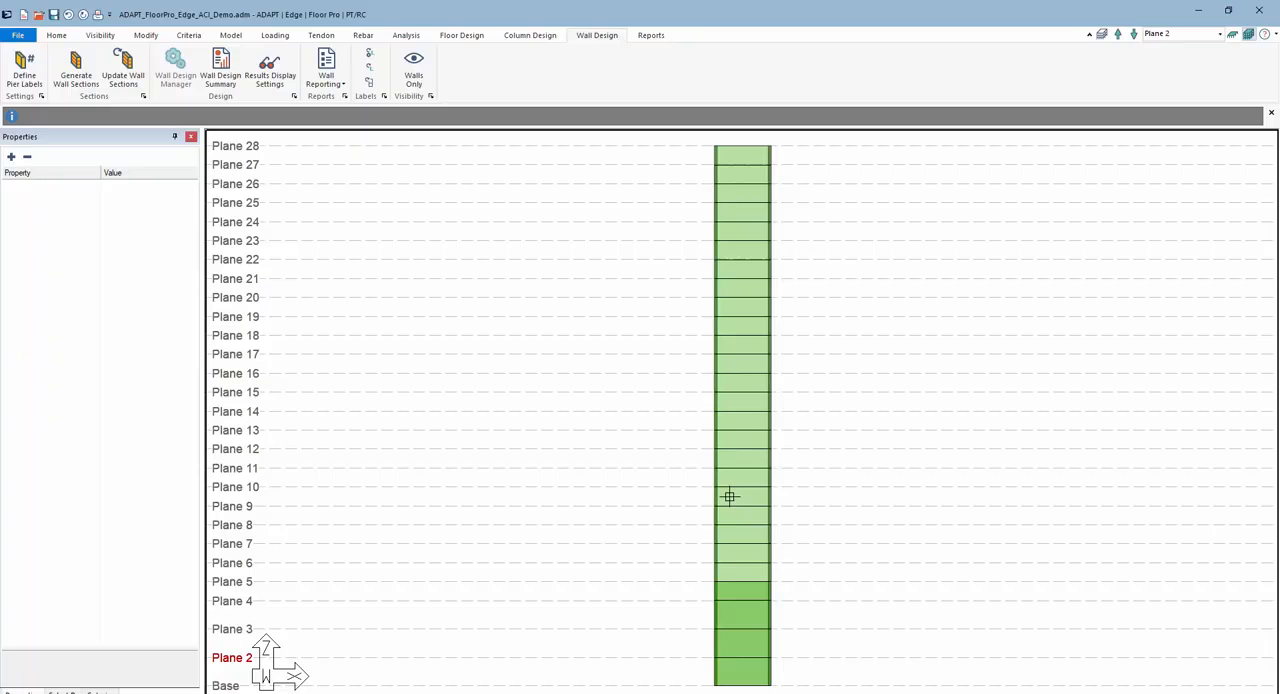
- Add four concrete materials, Concrete 2 through Concrete 5, keeping their default properties
click(187, 36)
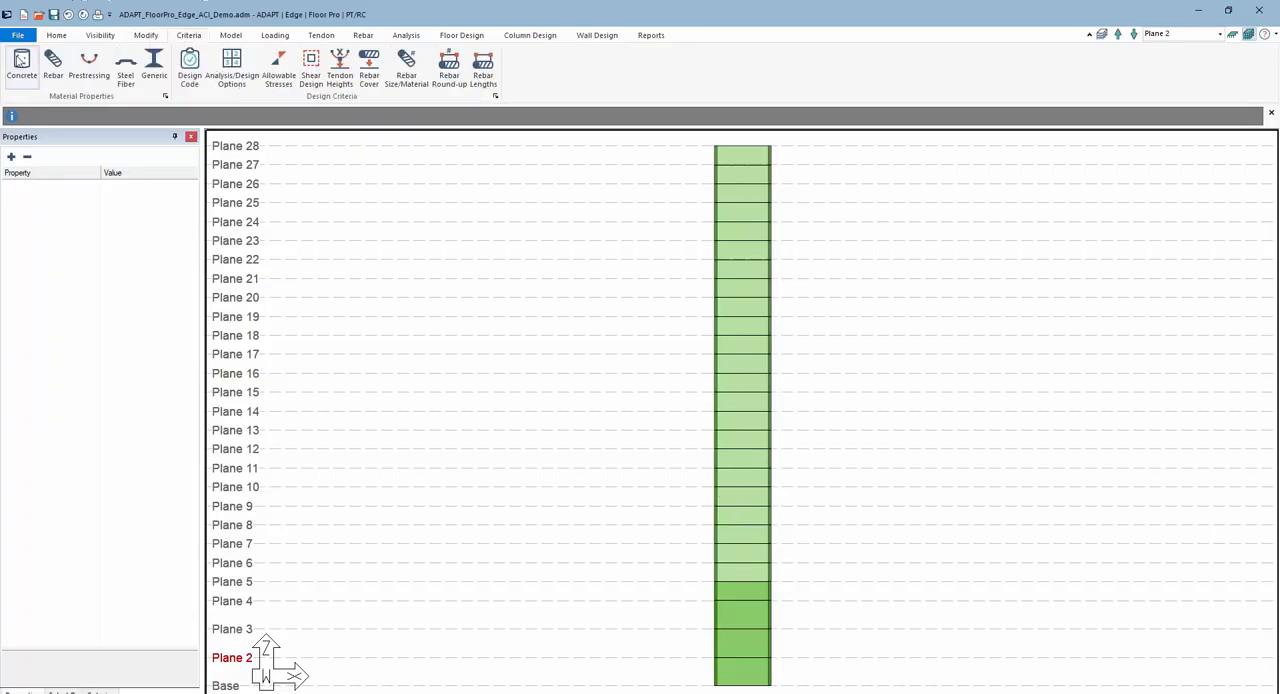
click(22, 68)
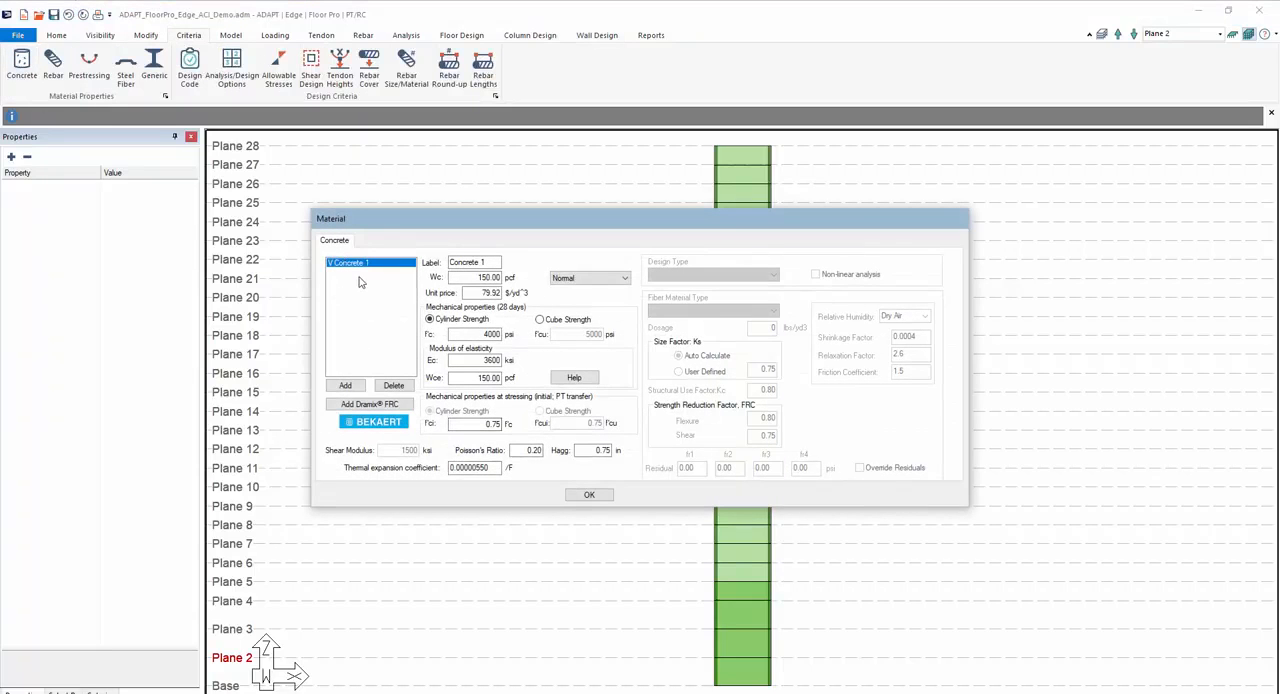
click(342, 385)
click(343, 385)
click(343, 385)
click(343, 385)
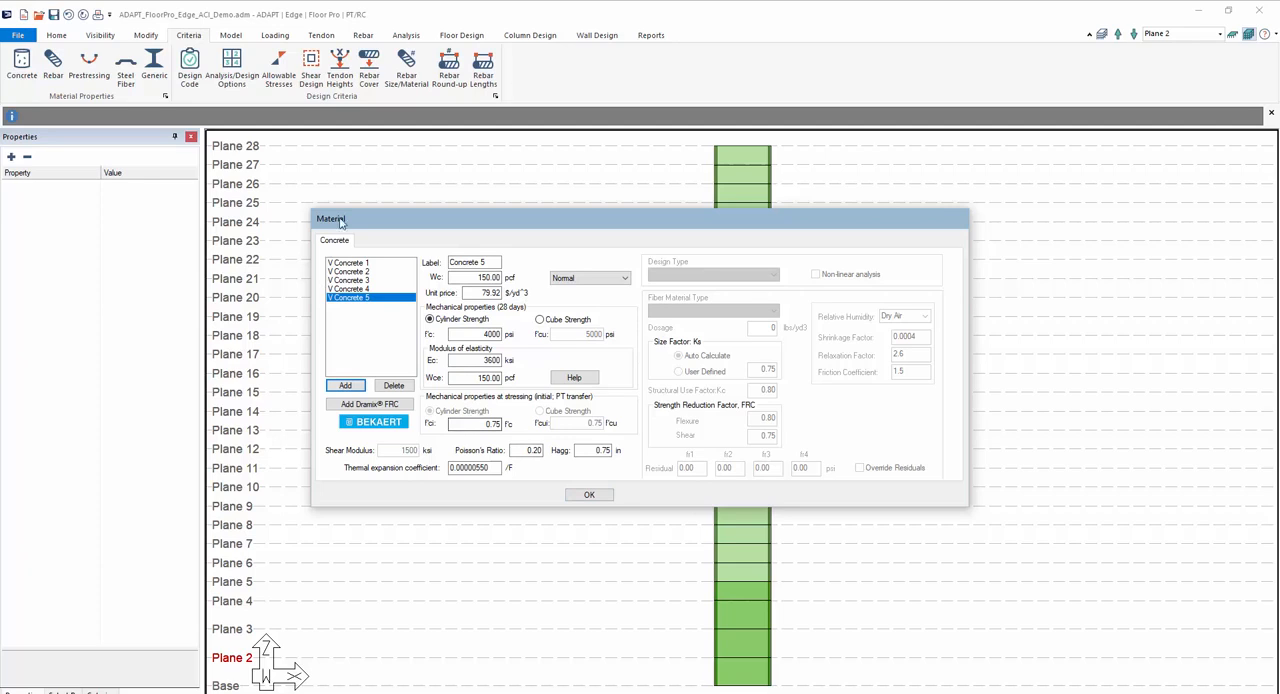
click(587, 495)
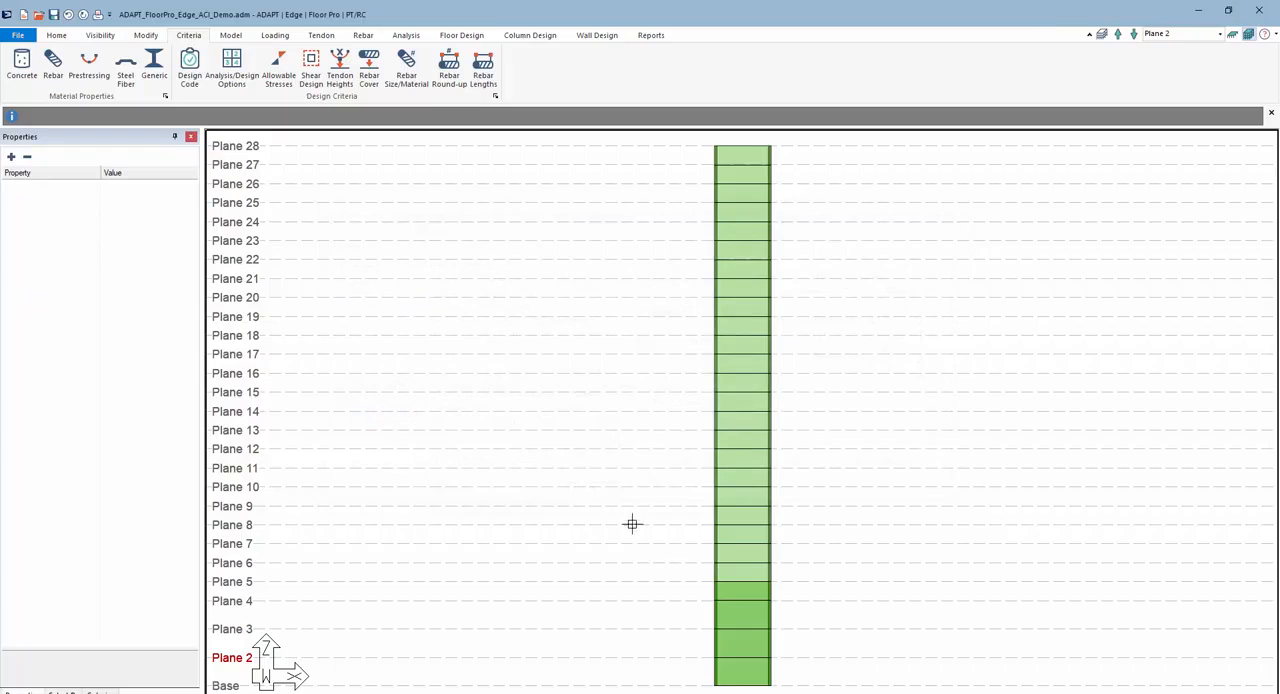
- Assign the Concrete 2 material to all walls between Plane 5 and Plane 11
drag(787, 578, 700, 468)
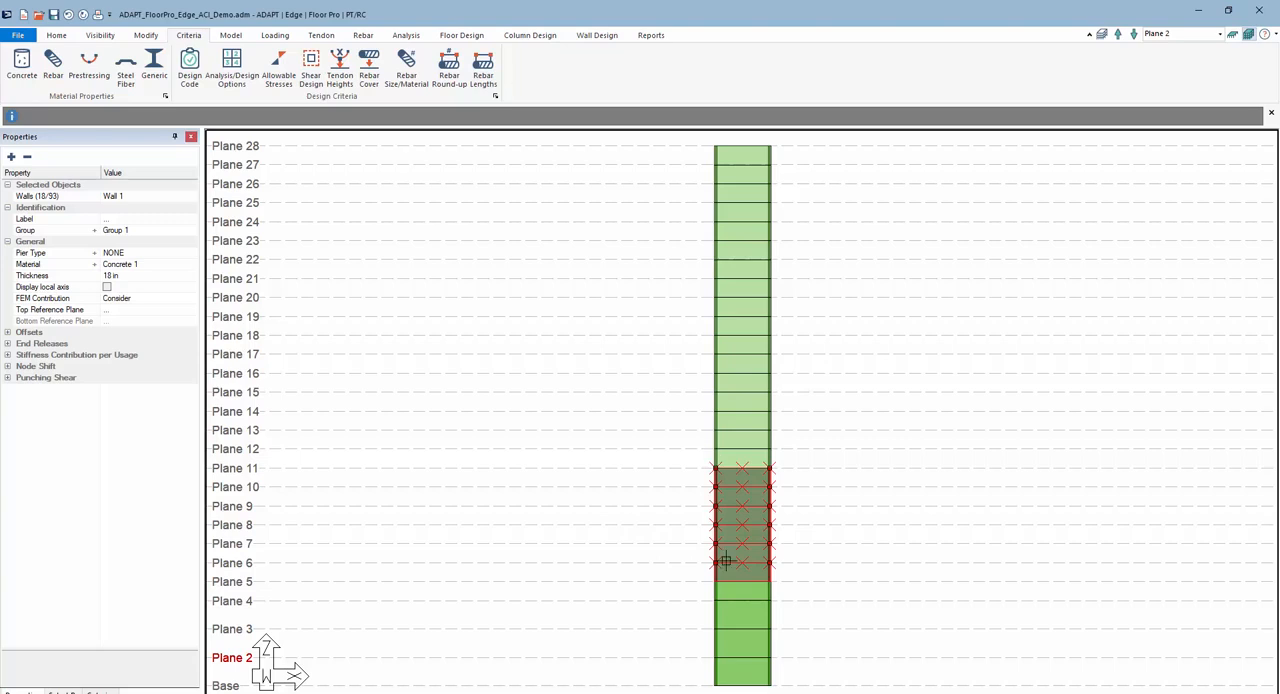
click(150, 37)
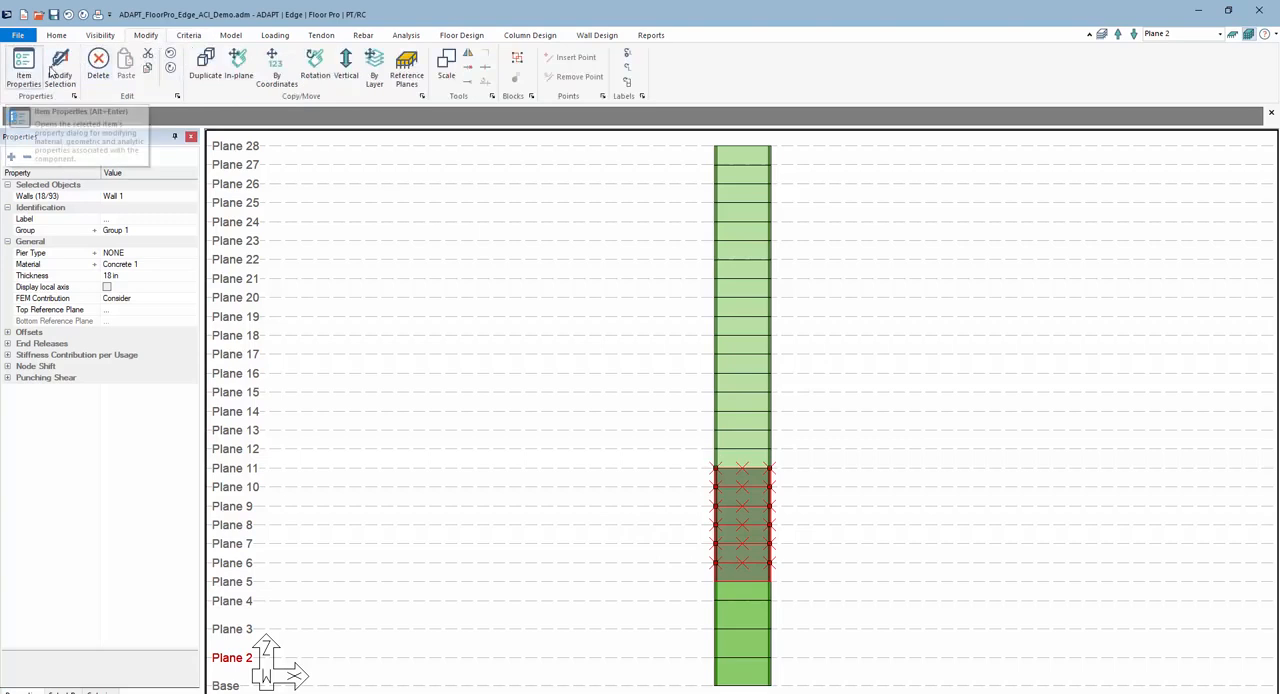
drag(792, 578, 684, 478)
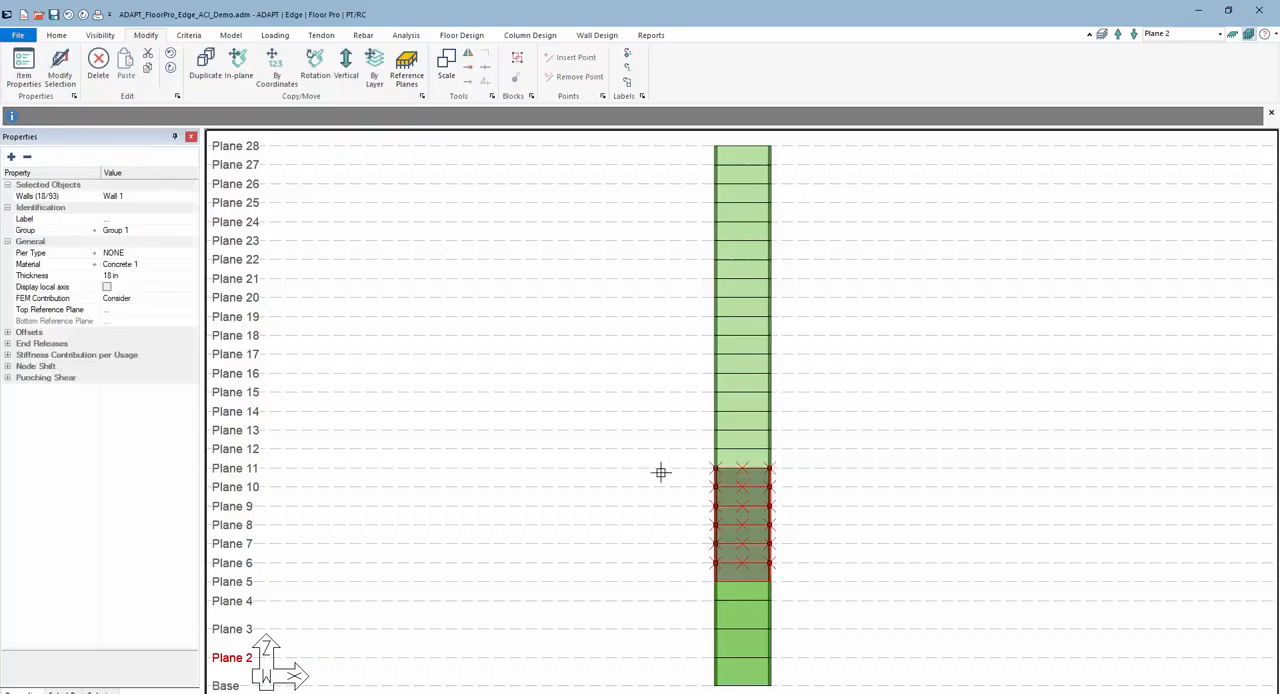
click(150, 264)
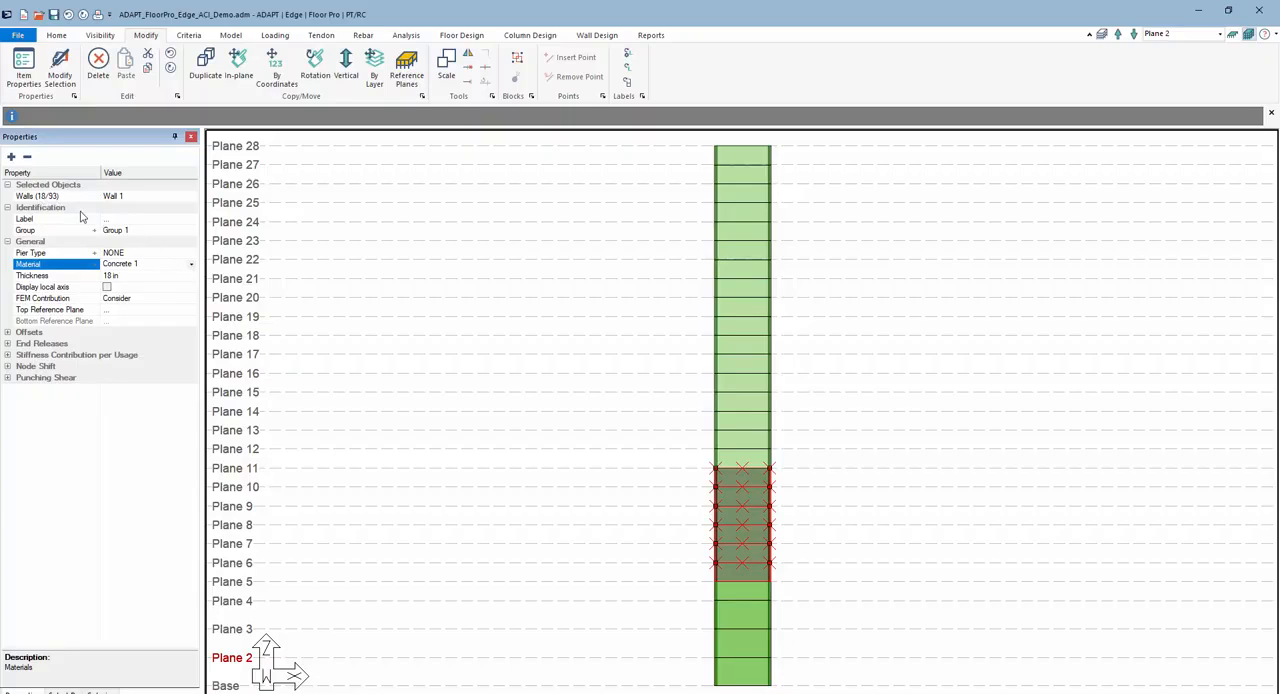
click(150, 196)
click(190, 200)
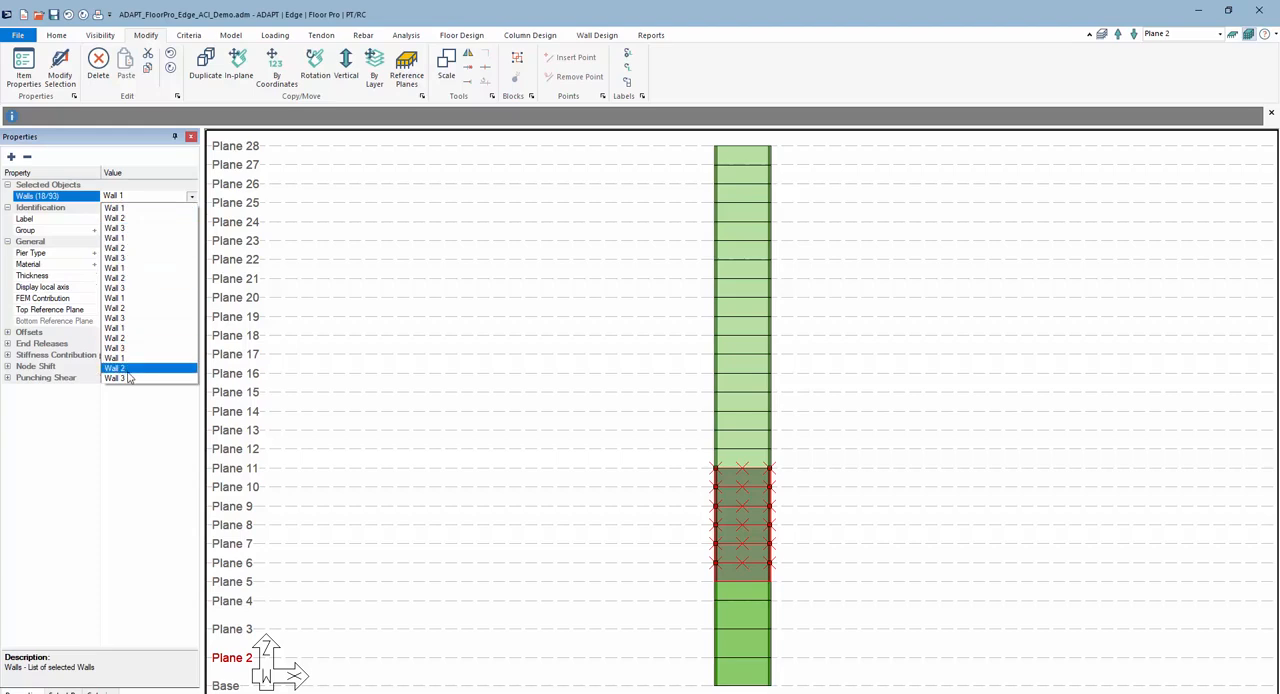
click(130, 437)
click(137, 274)
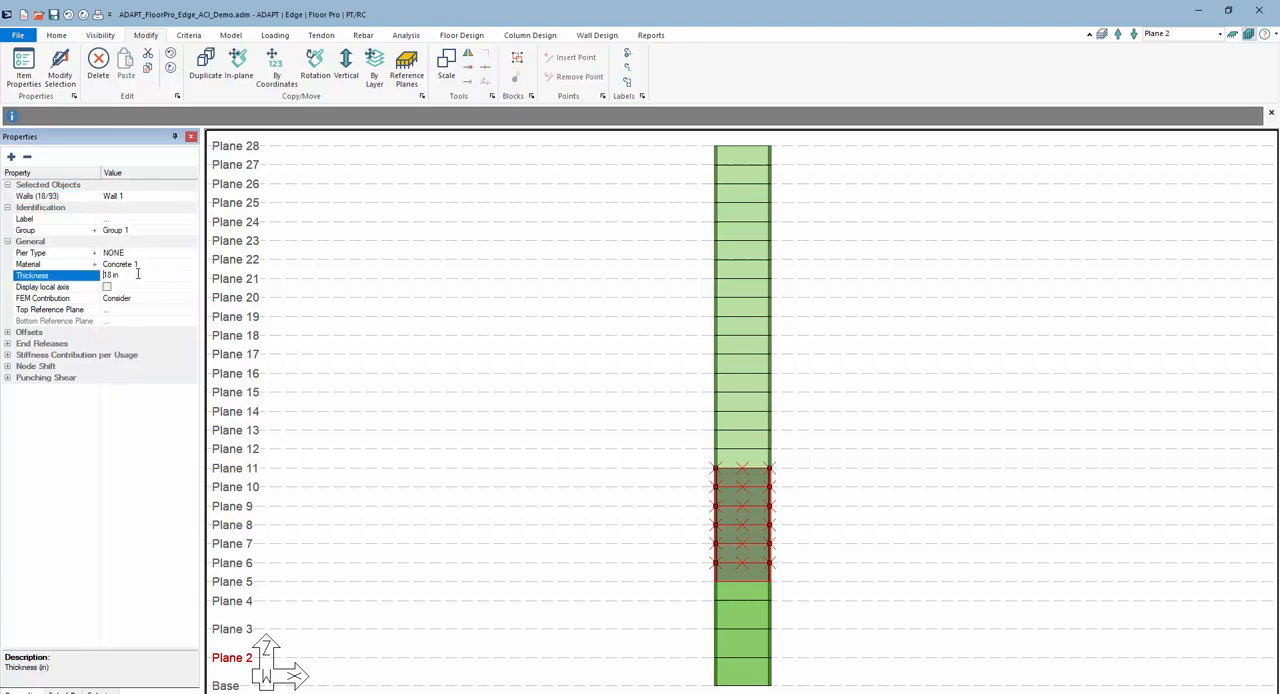
click(146, 265)
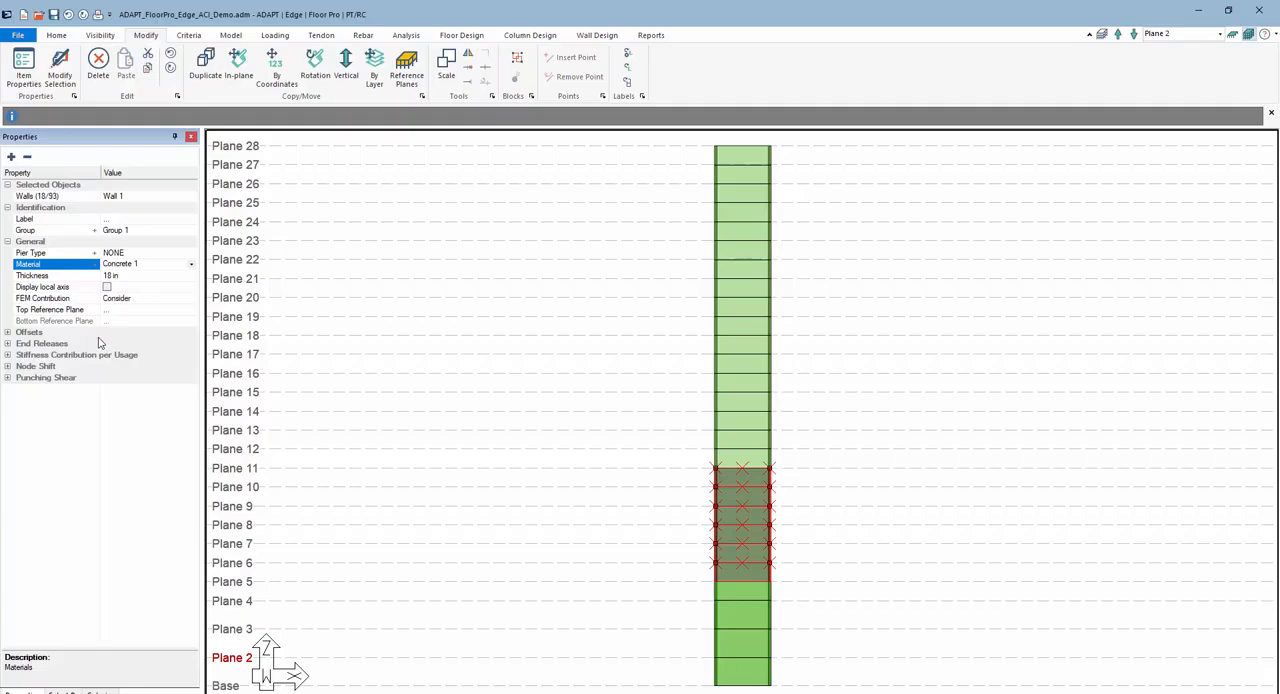
click(192, 266)
click(163, 288)
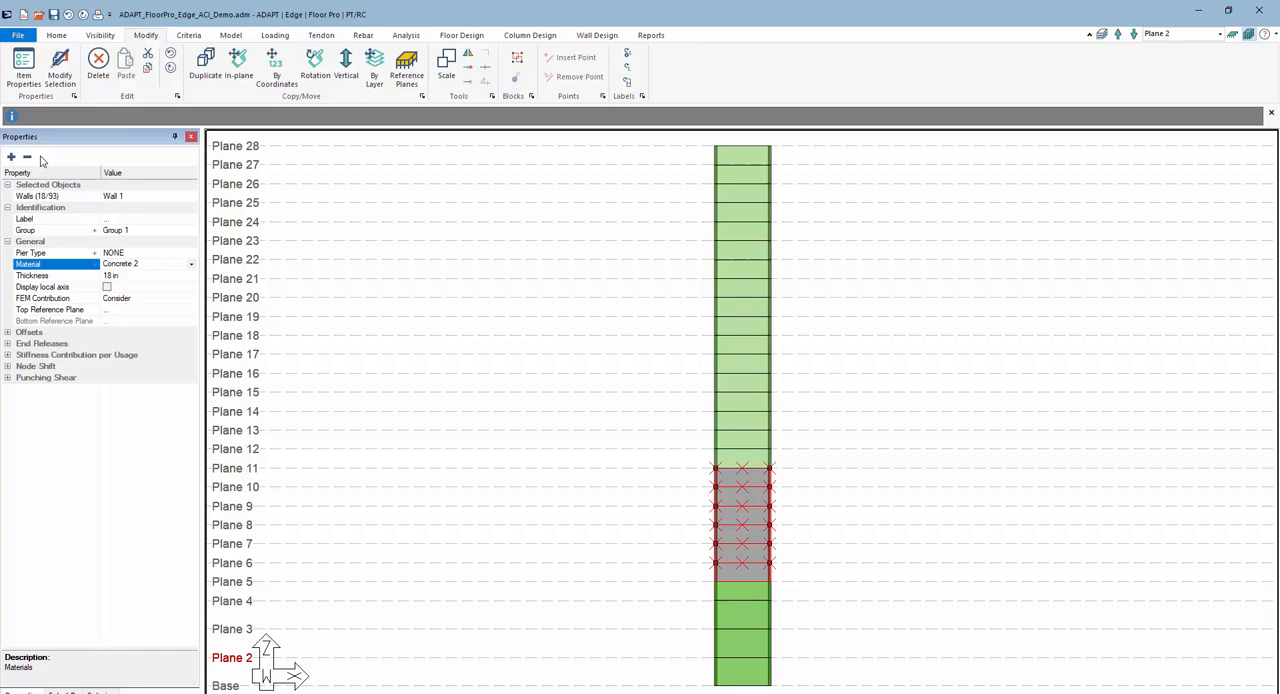
- Assign the Concrete 3 material to all walls between Plane 11 and Plane 18
click(780, 460)
drag(698, 348, 695, 347)
click(146, 267)
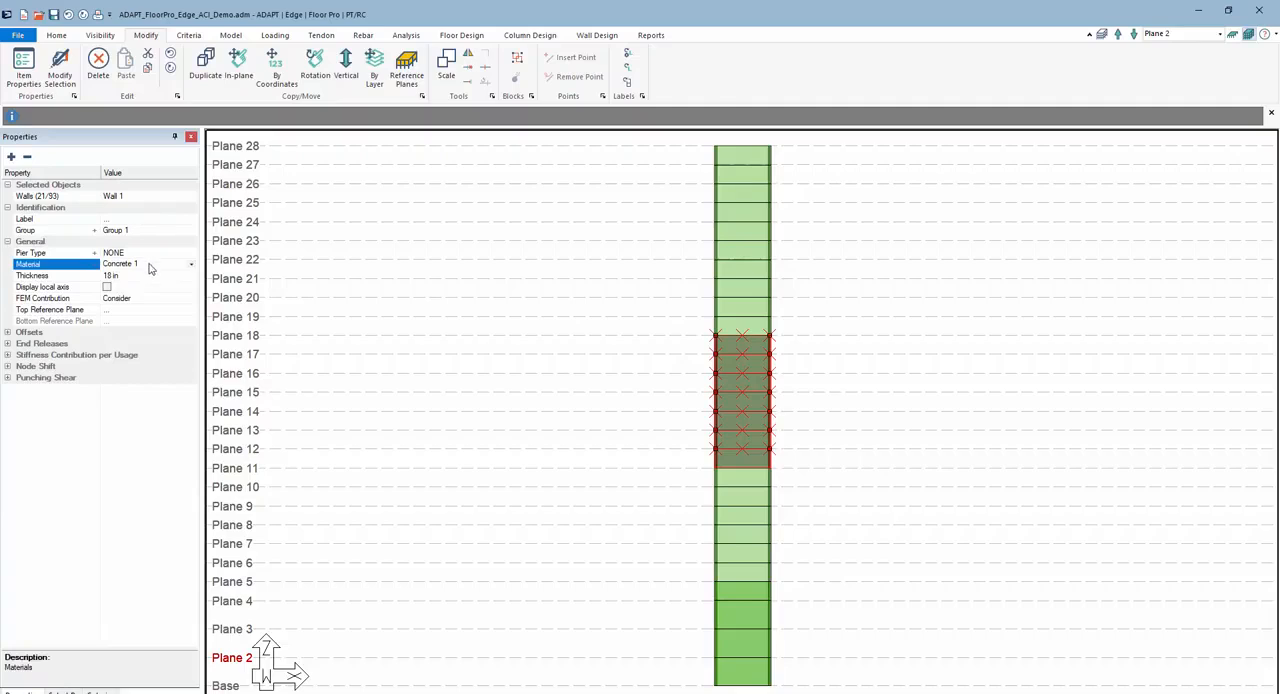
click(191, 264)
click(150, 296)
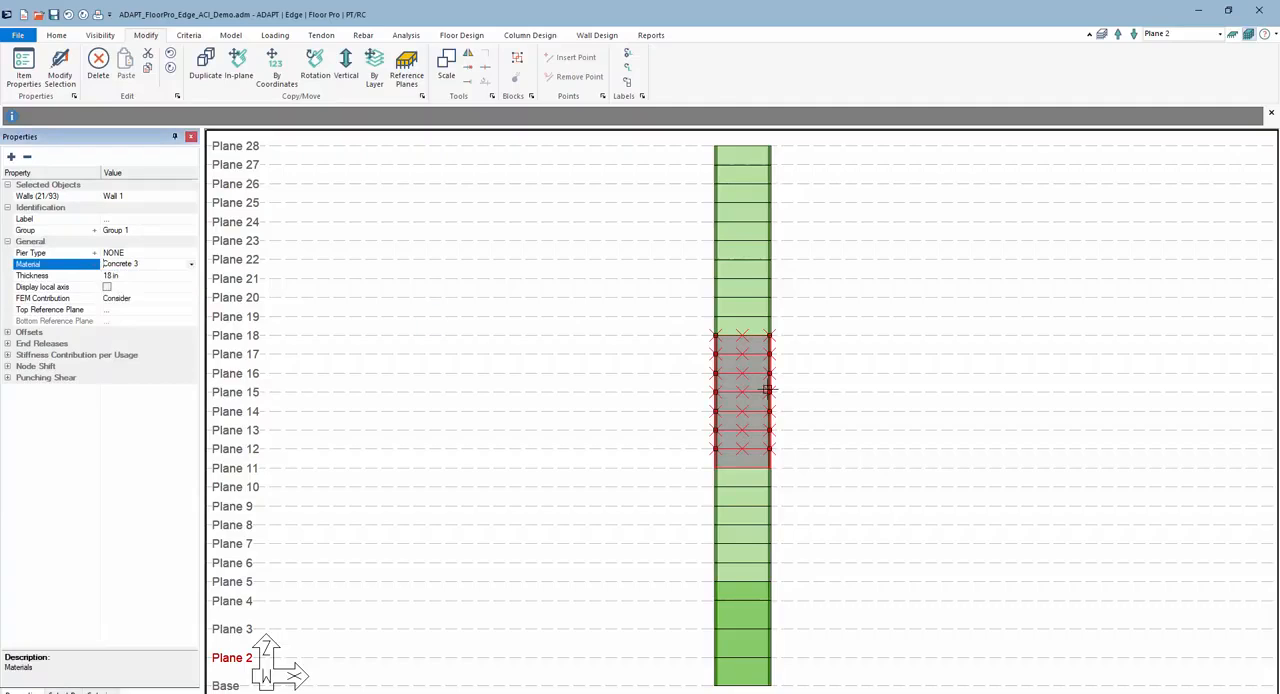
- Assign the Concrete 4 material to all walls between Plane 18 and Plane 24
drag(776, 322, 700, 231)
click(172, 265)
click(191, 265)
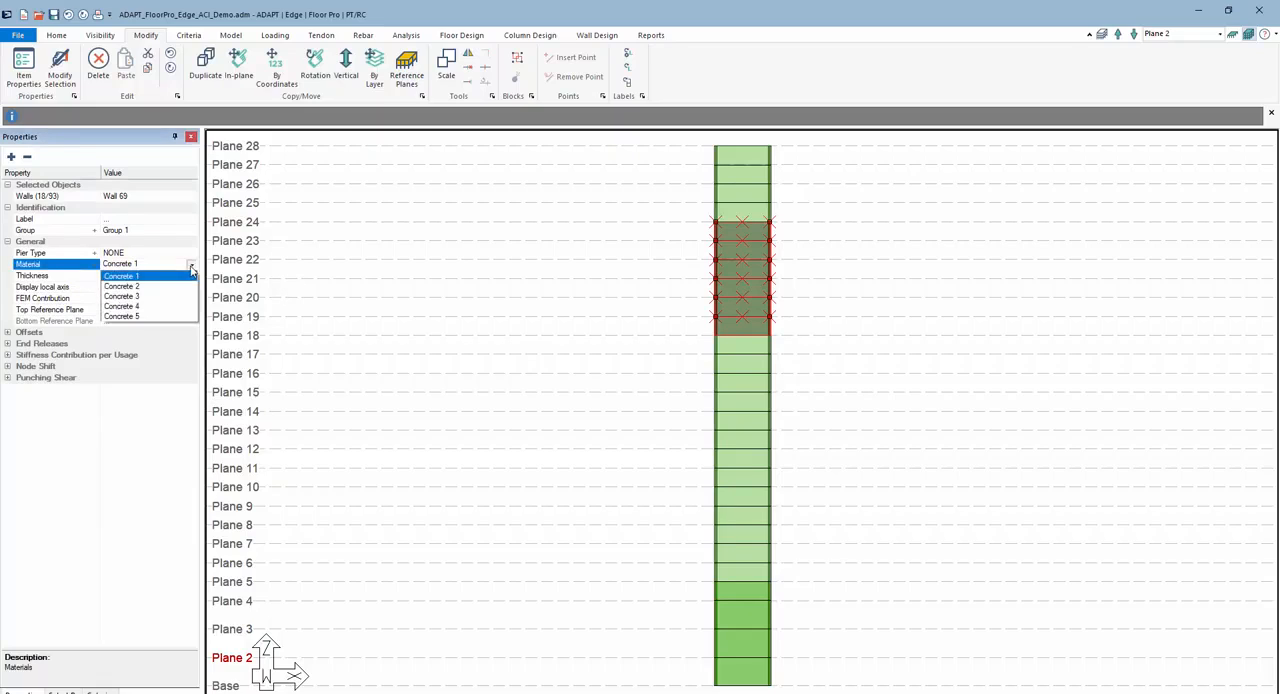
click(152, 306)
- Assign the Concrete 5 material to all walls between Plane 24 and Plane 28, and clear the selection
drag(794, 214, 691, 146)
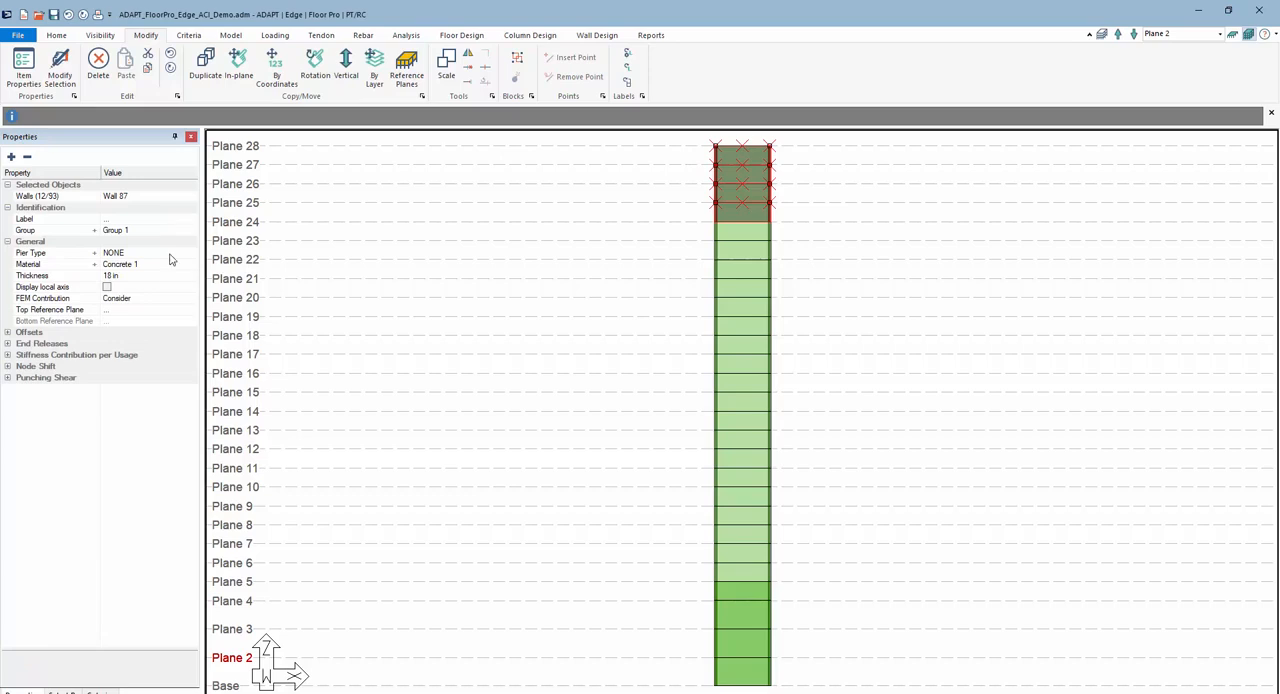
click(174, 264)
click(190, 265)
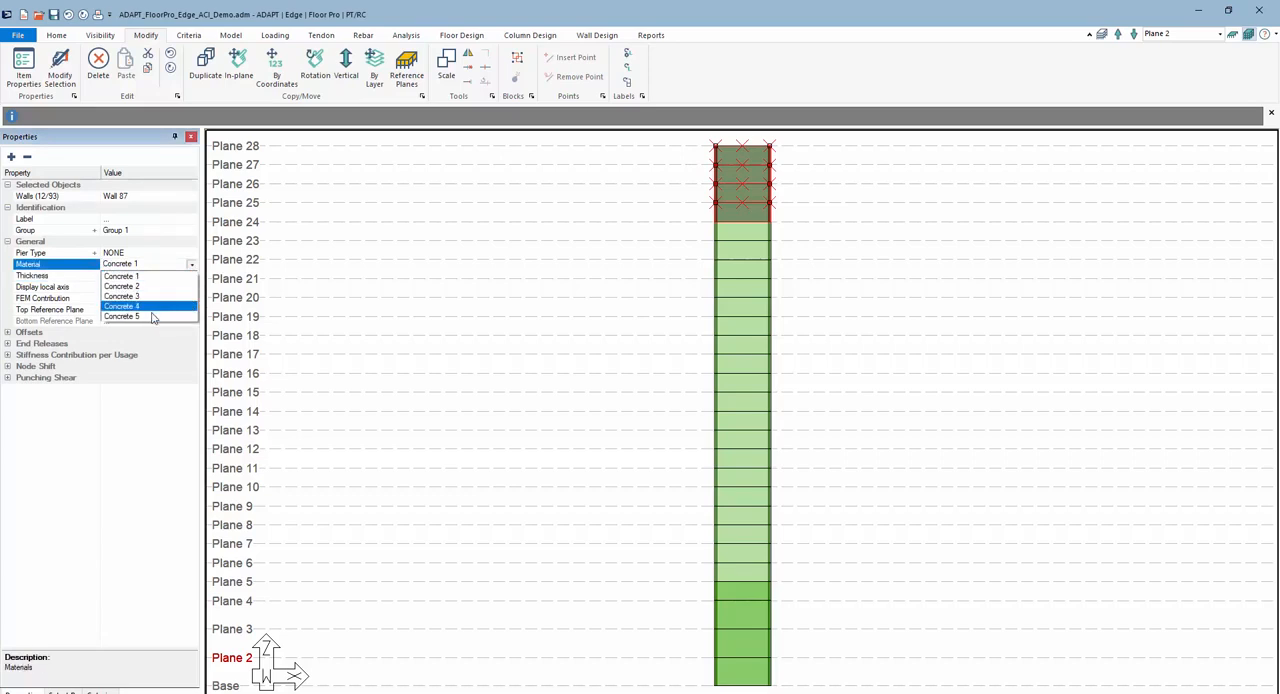
click(160, 316)
key(Escape)
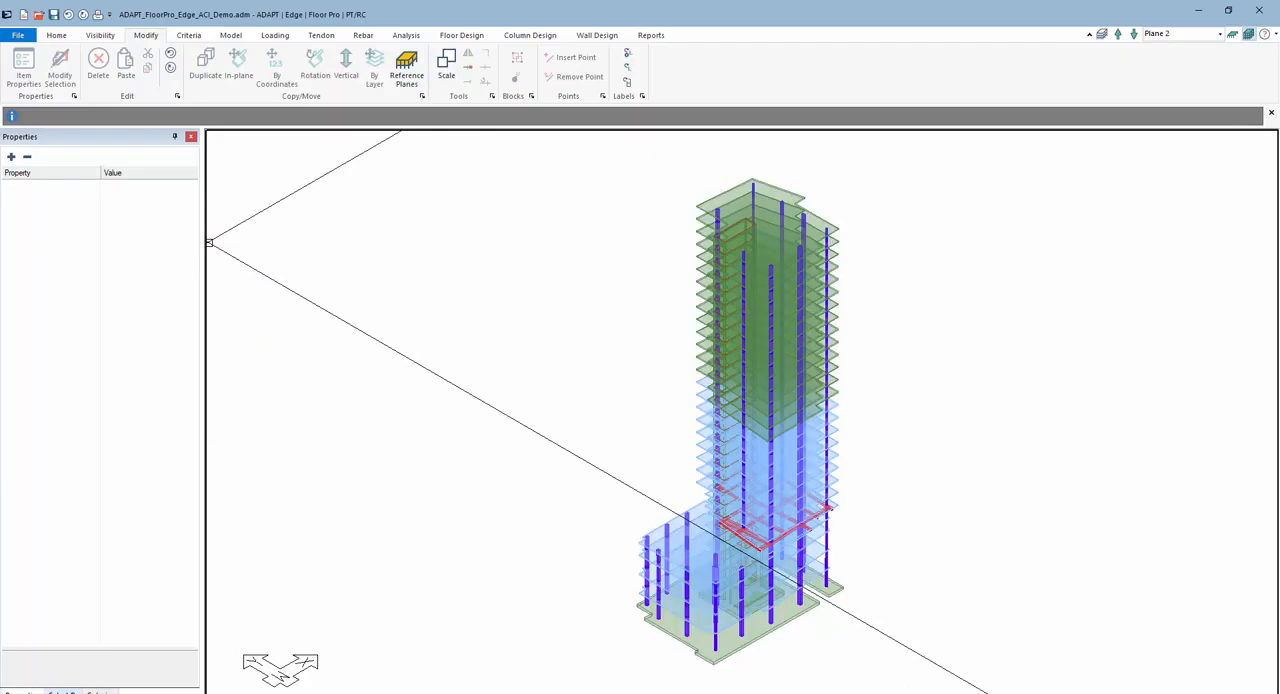
- Colorize the walls by material in the isometric view of the full building
click(63, 691)
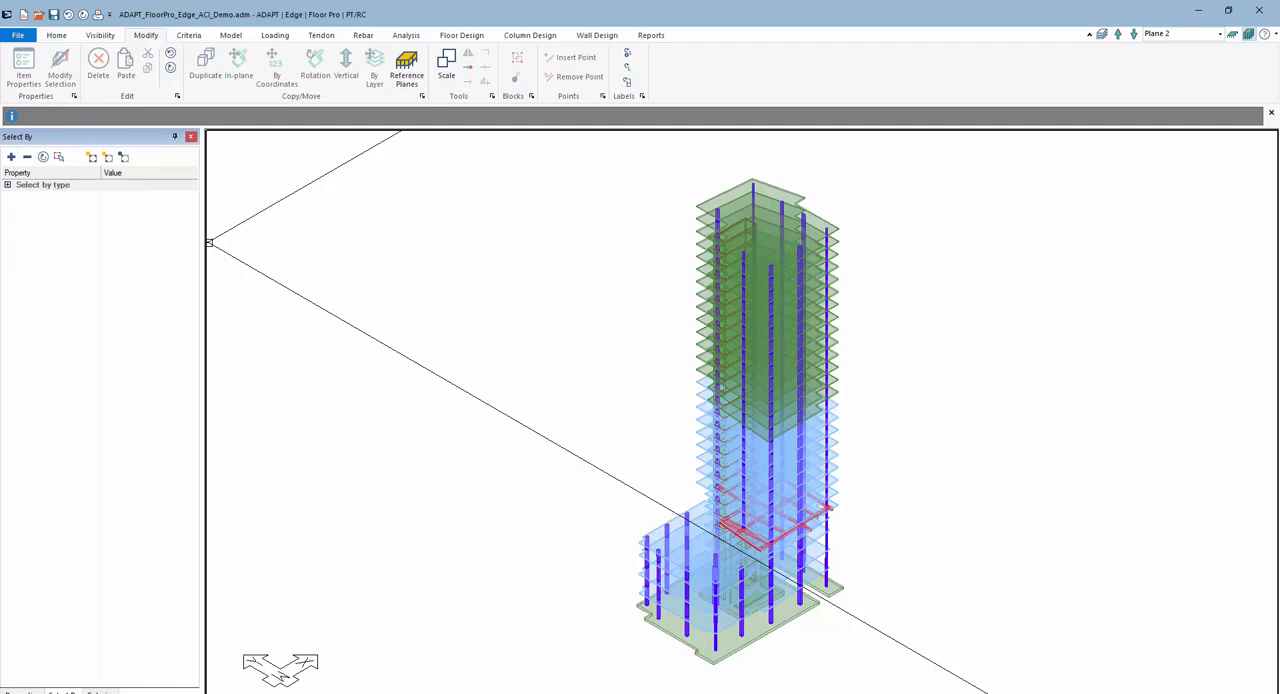
click(100, 691)
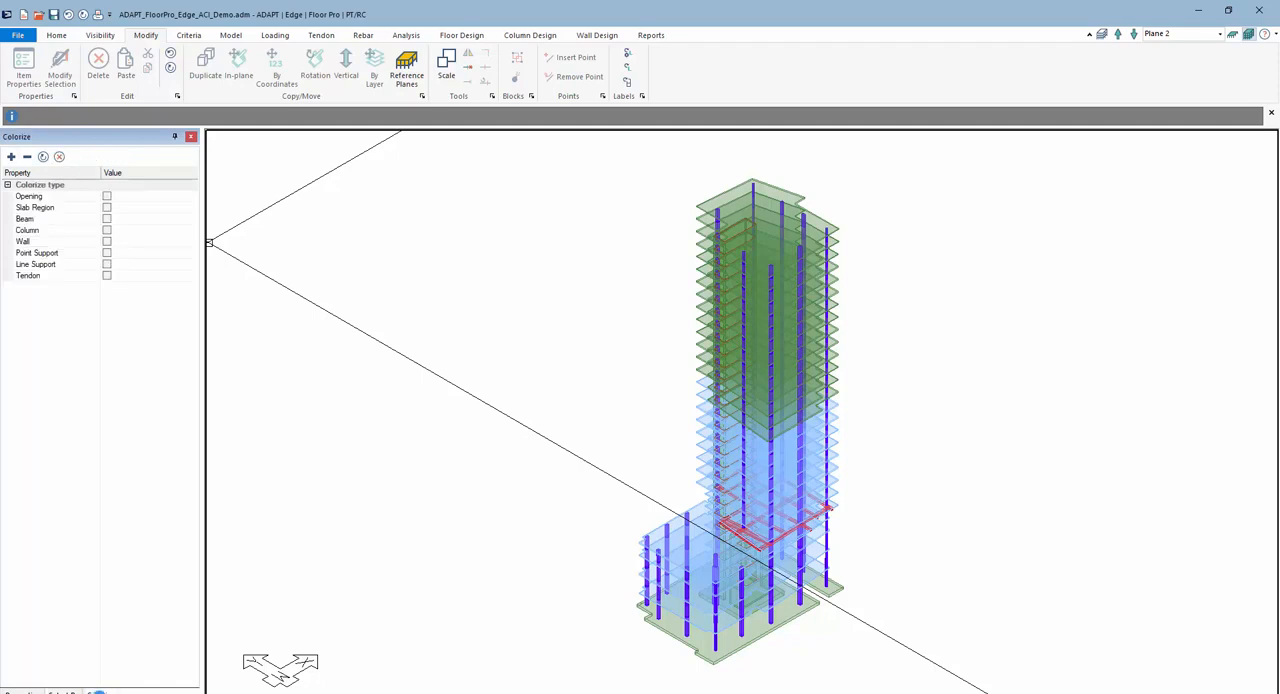
click(107, 242)
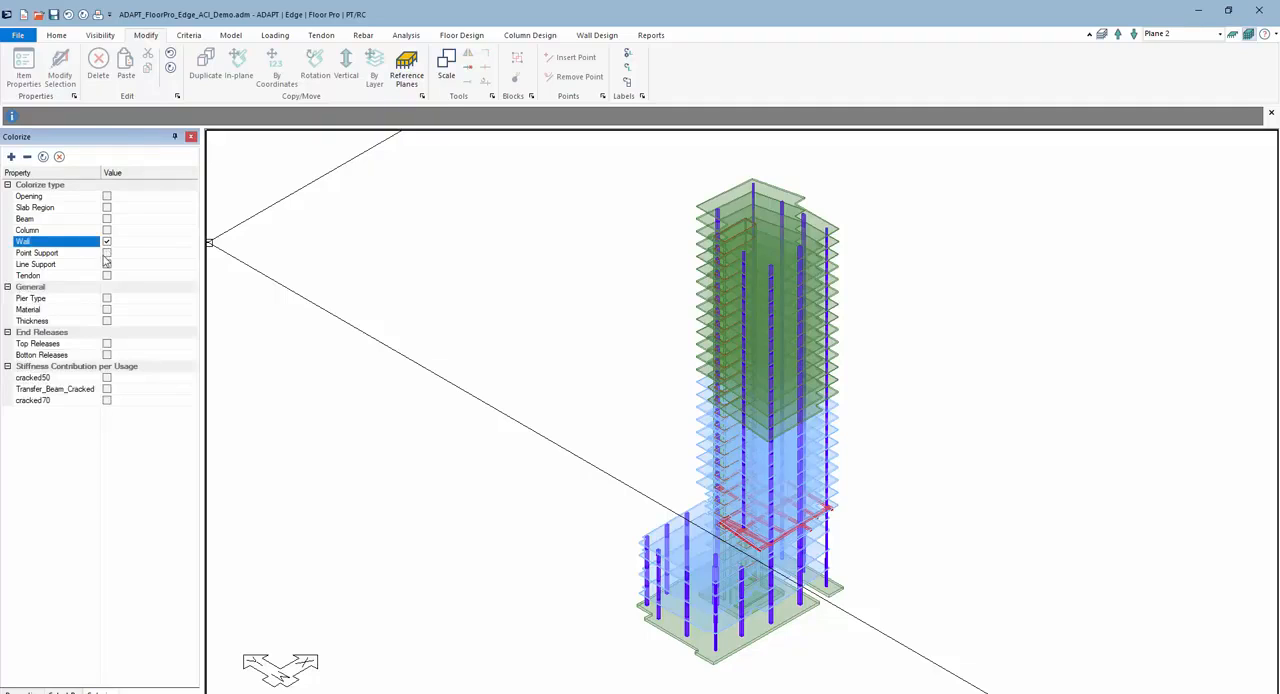
click(107, 309)
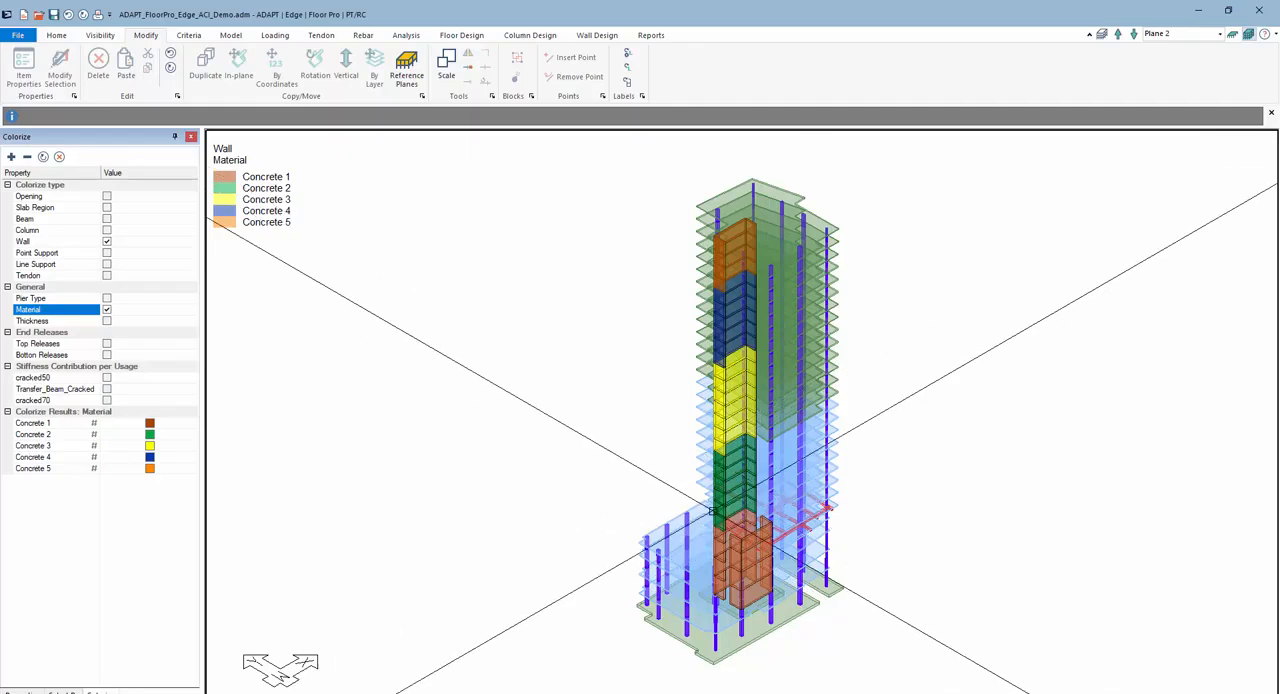
- Select all Concrete 2 walls from the colorize results, review their properties, and clear the selection
click(38, 434)
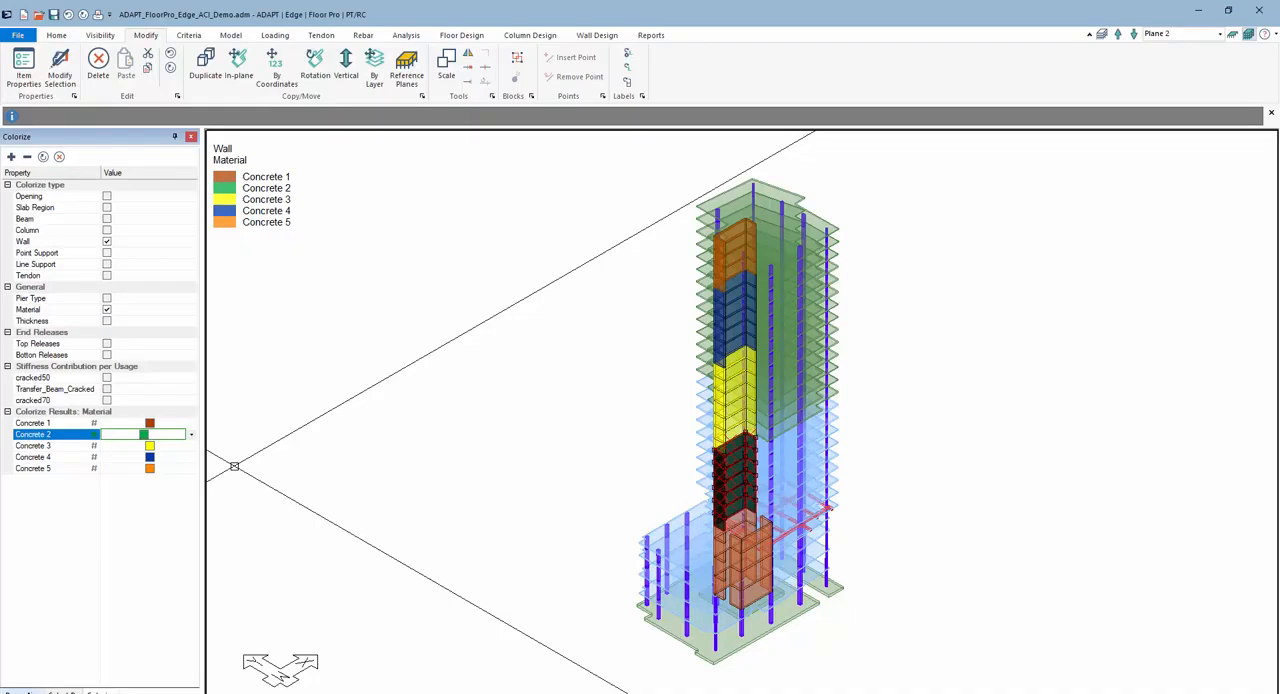
click(22, 692)
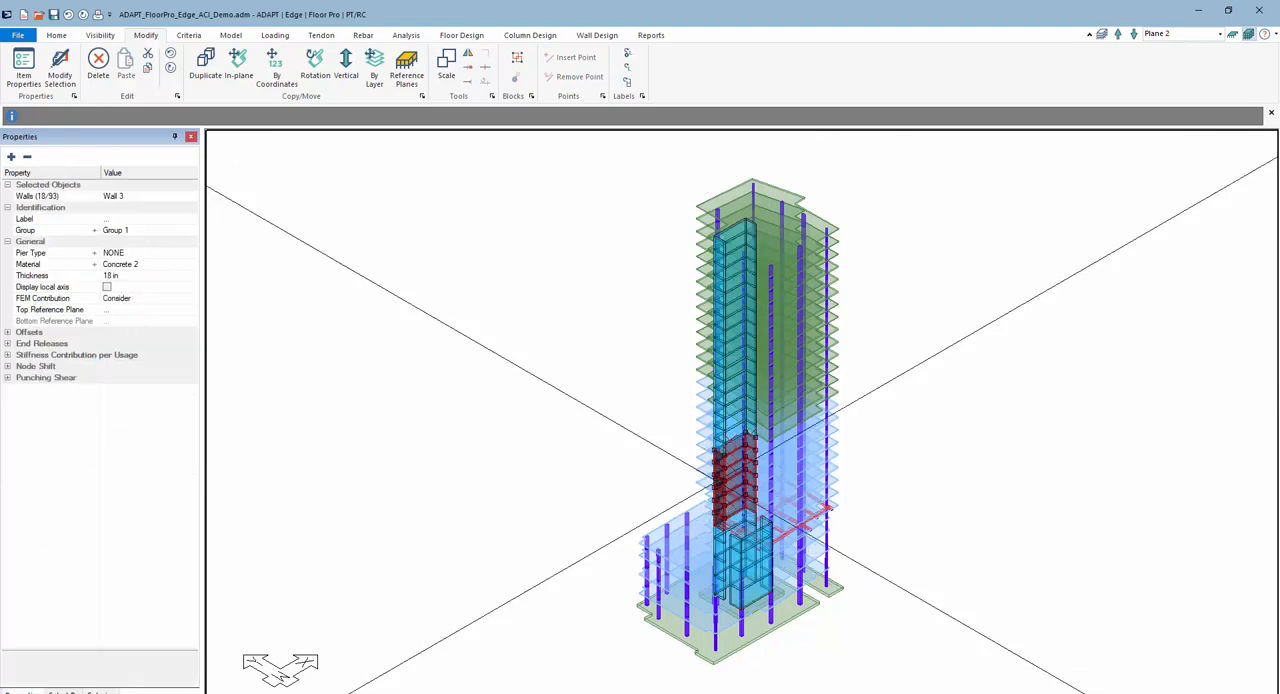
click(613, 476)
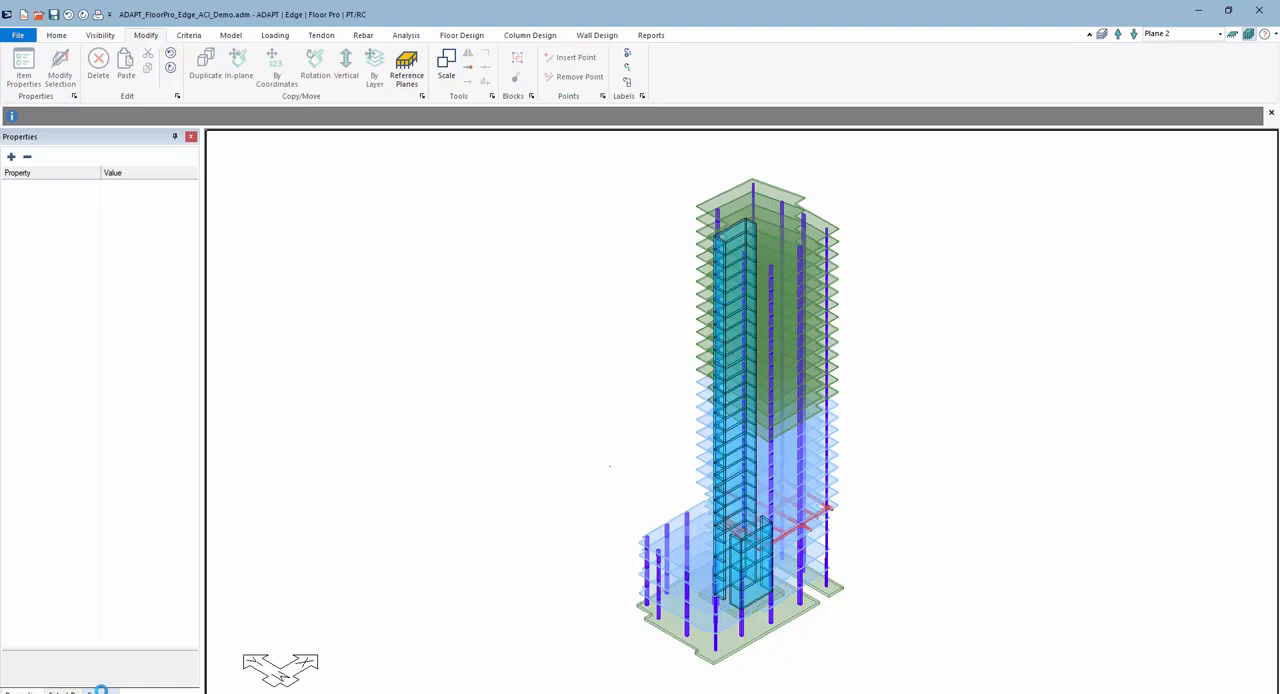
- Colorize the columns by section type and by their cracked50 stiffness contribution
click(98, 691)
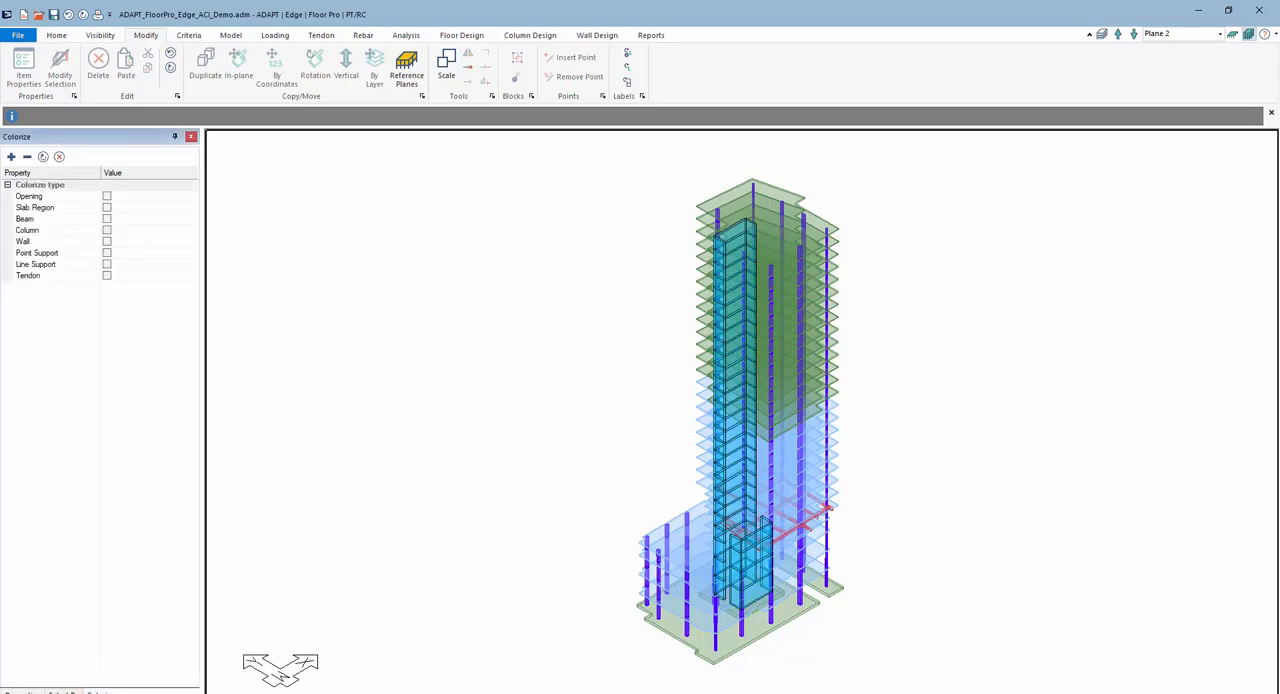
click(107, 231)
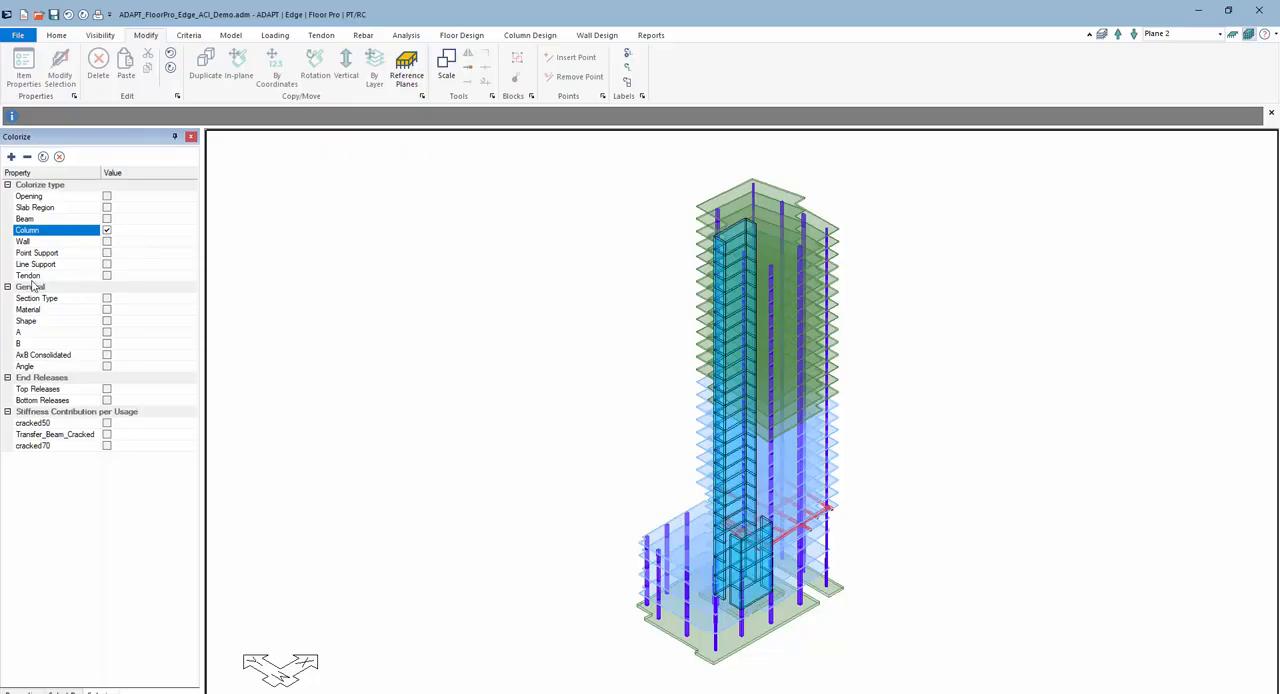
click(107, 300)
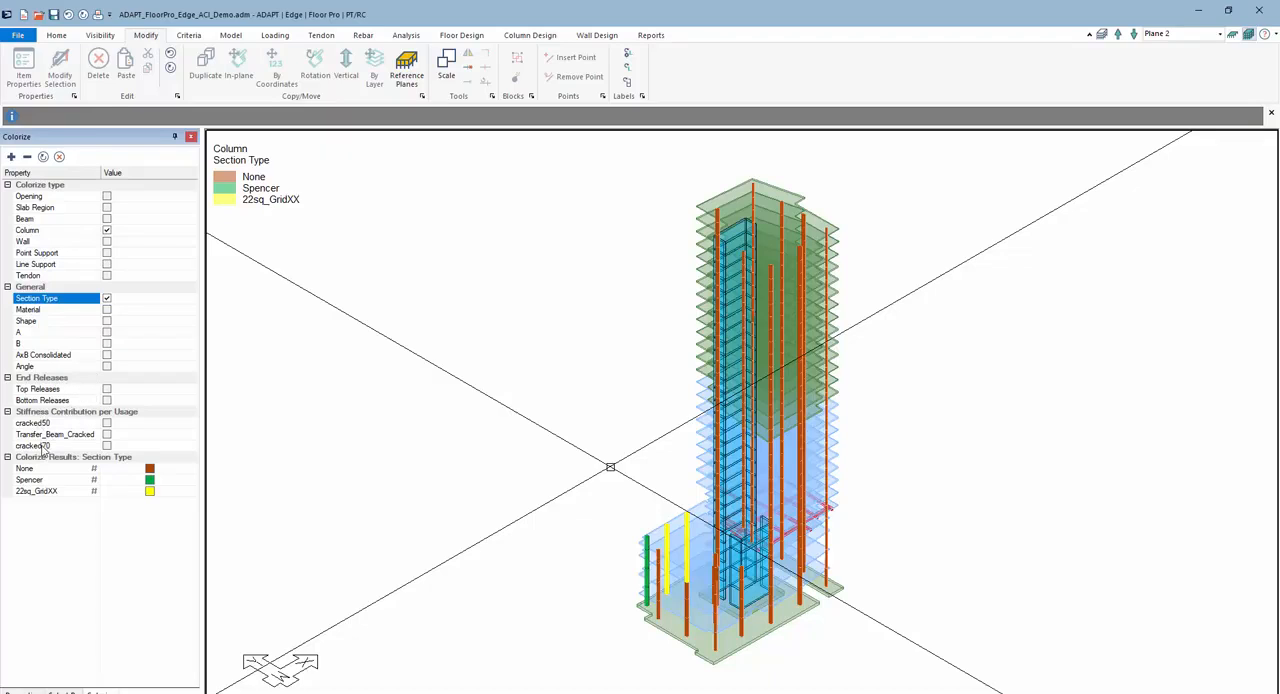
click(107, 423)
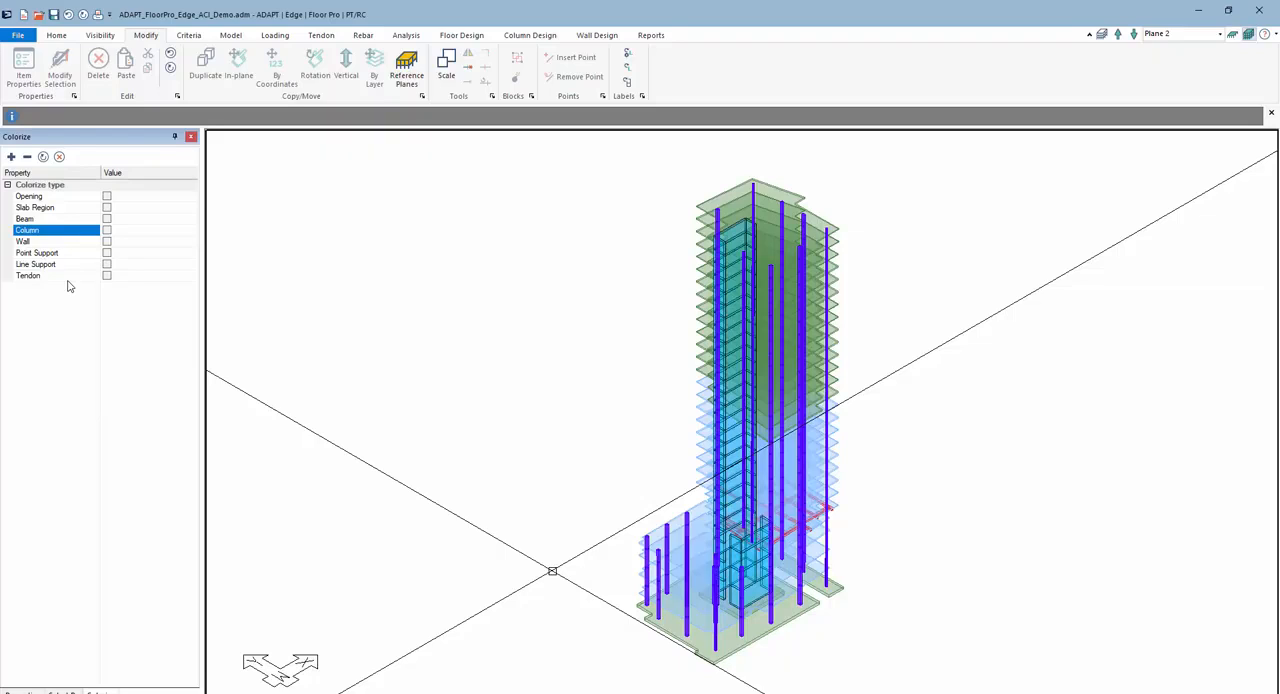
- Show only the Plane 5 level and display its tendons
click(1232, 36)
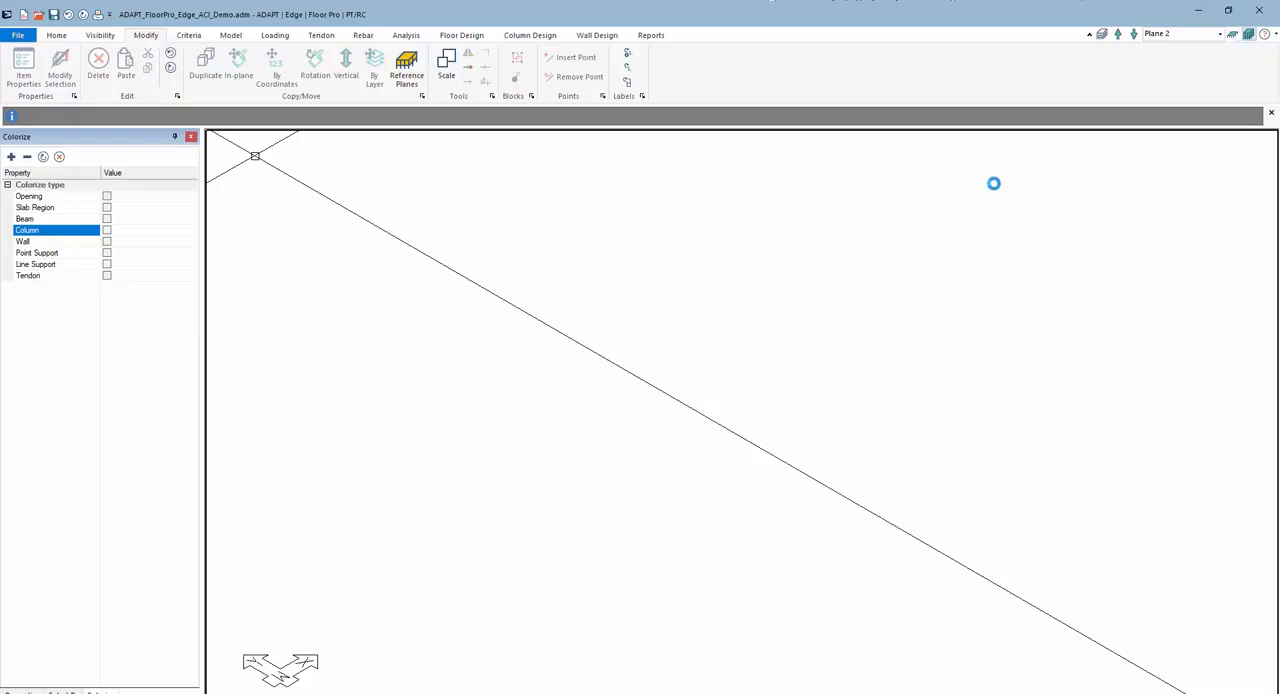
click(1220, 34)
click(1176, 66)
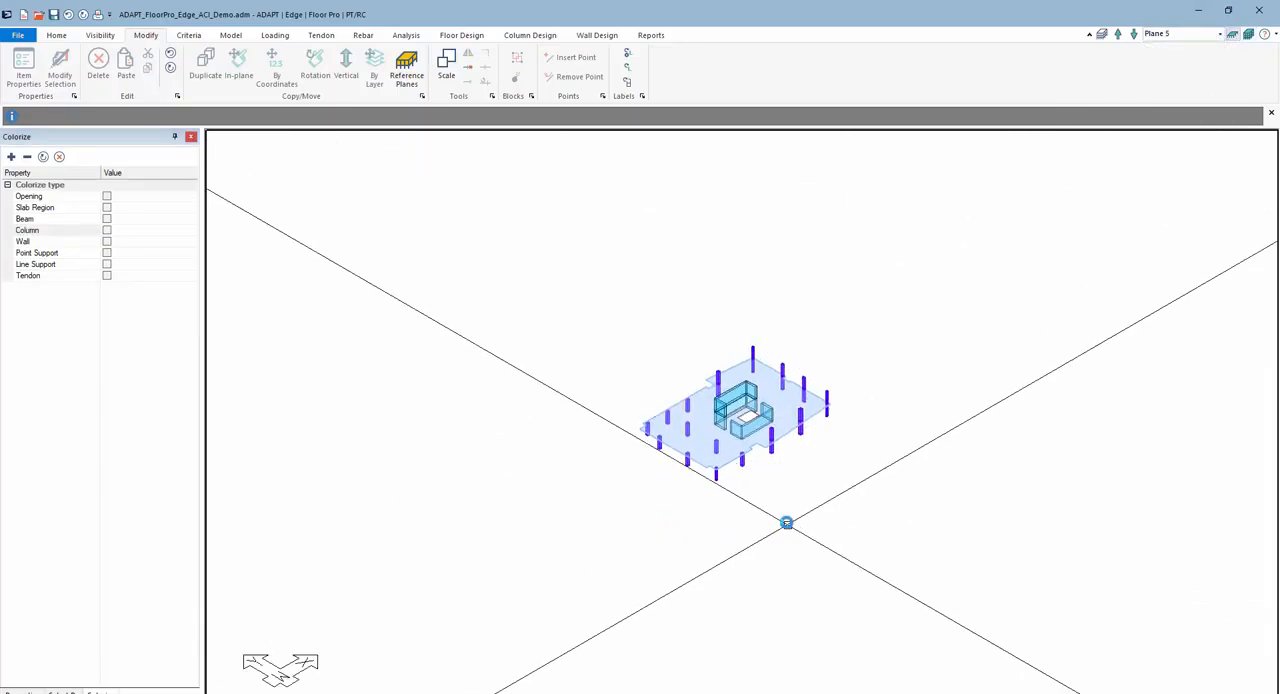
click(321, 35)
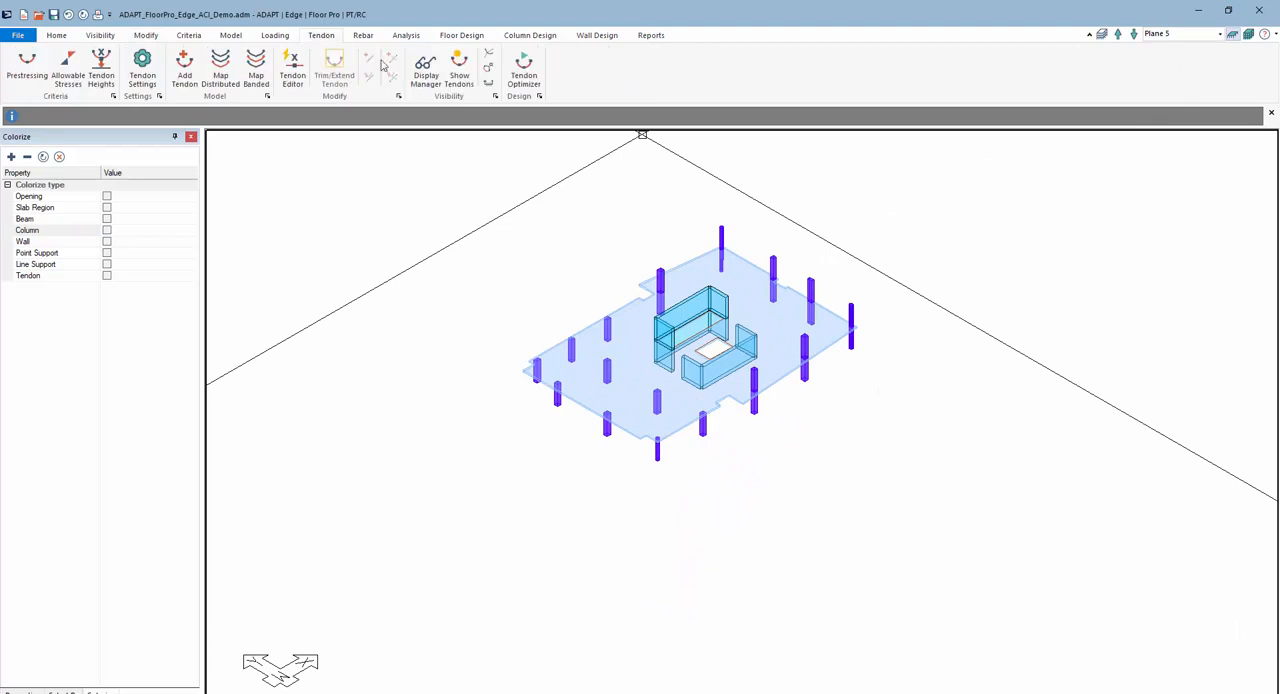
click(459, 70)
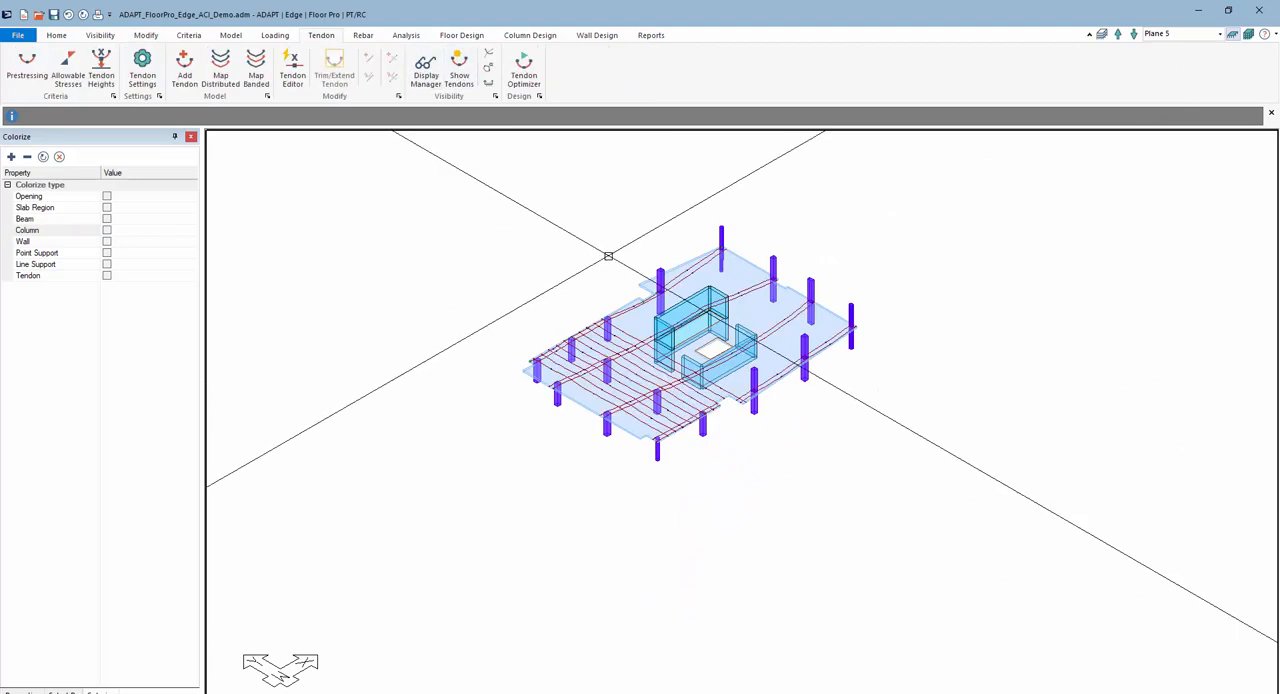
- Check the Plane 4 and Plane 3 levels for displayed tendons and return to the Plane 5 level
click(1134, 34)
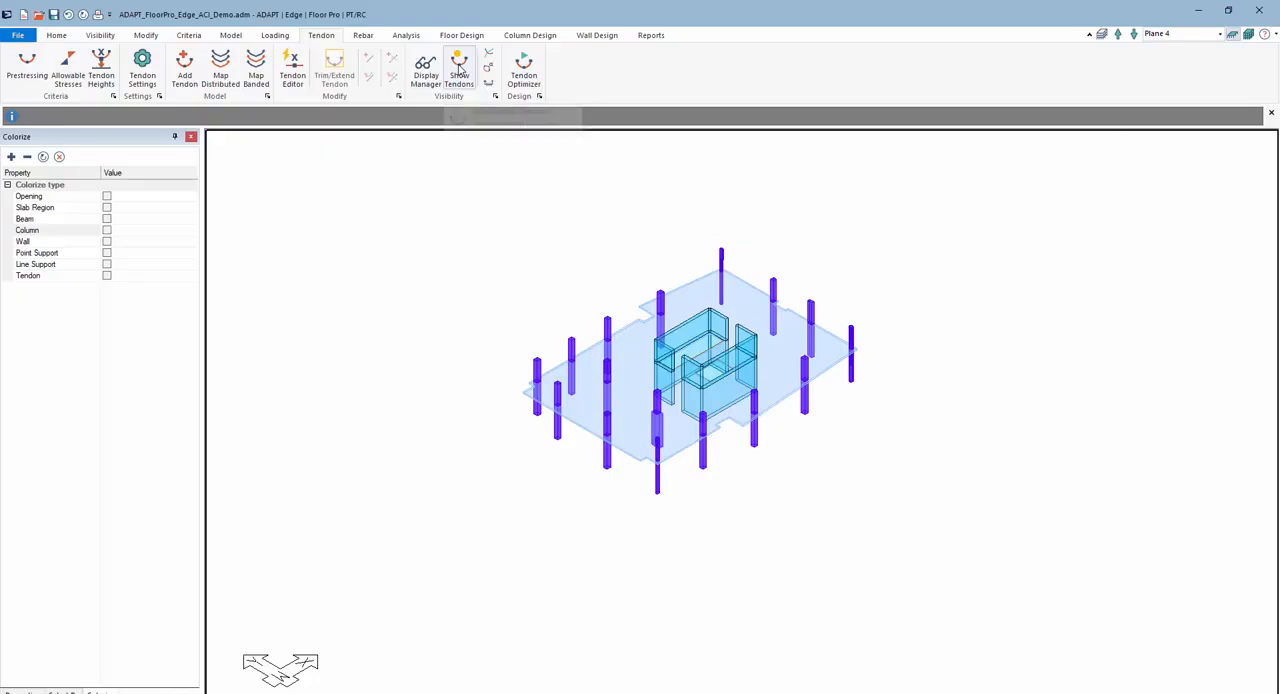
click(1134, 34)
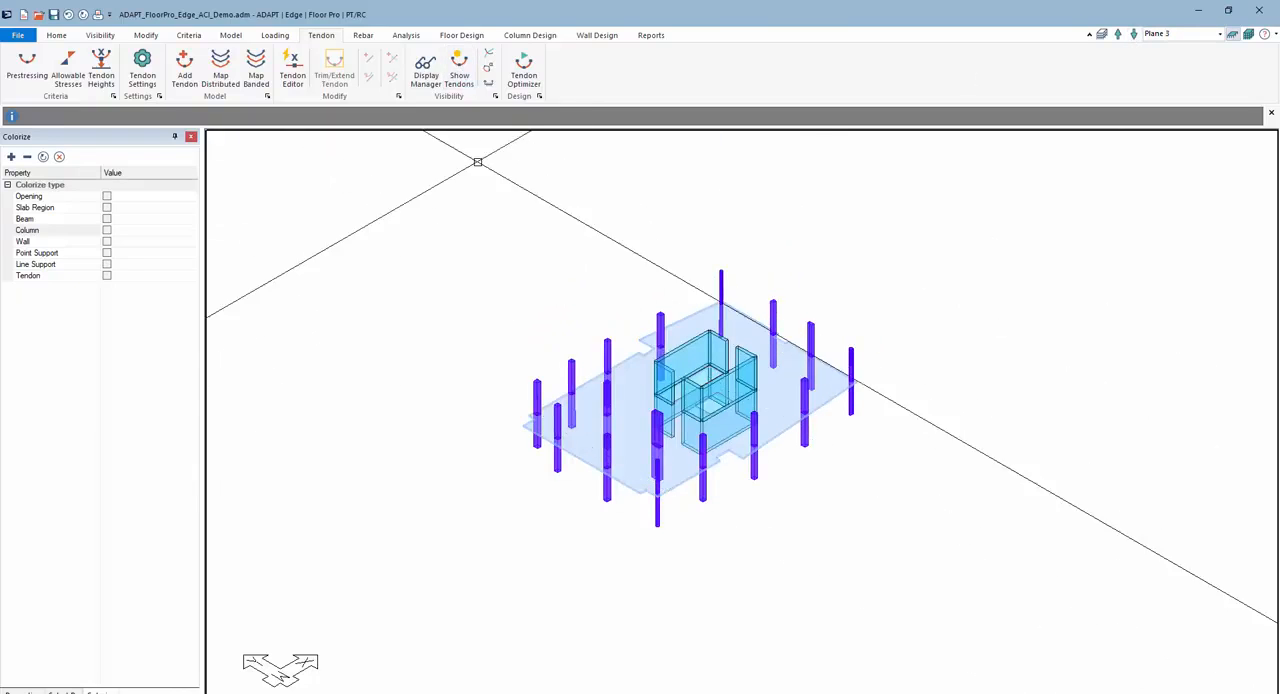
click(1220, 34)
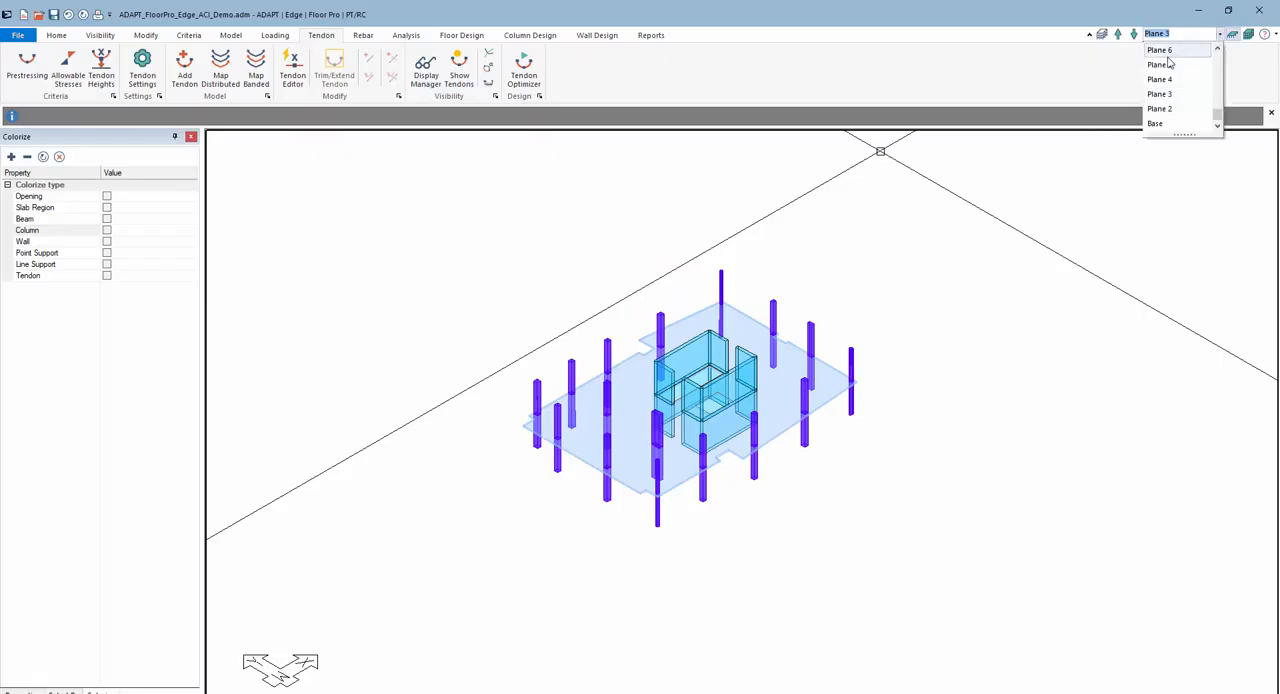
click(1164, 64)
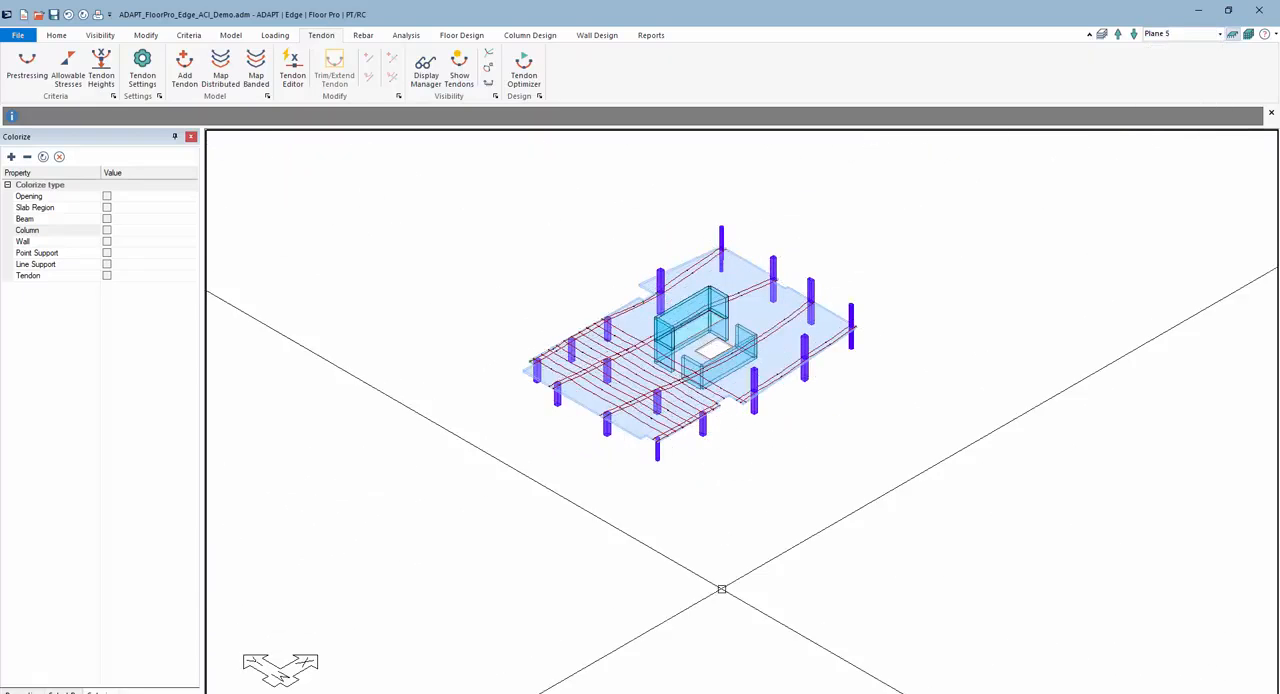
- Show the Plane 5 level in plan view and colorize its tendons by number of strands
key(alt+Tab)
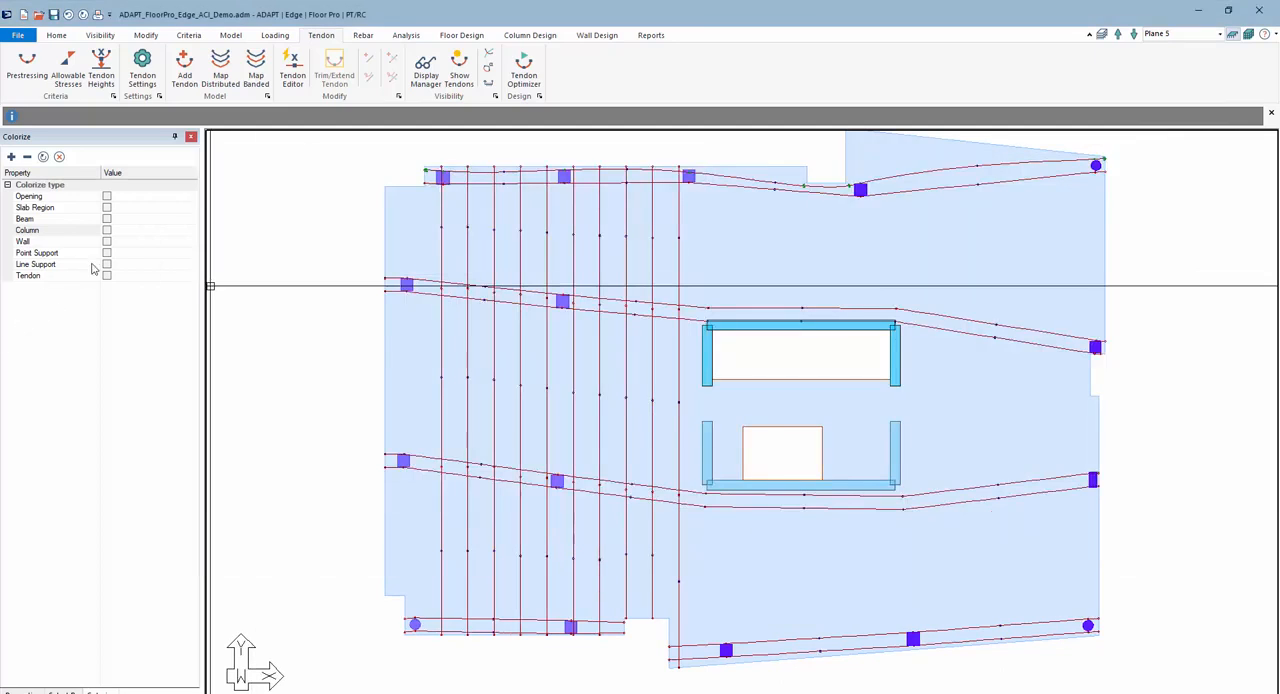
click(107, 276)
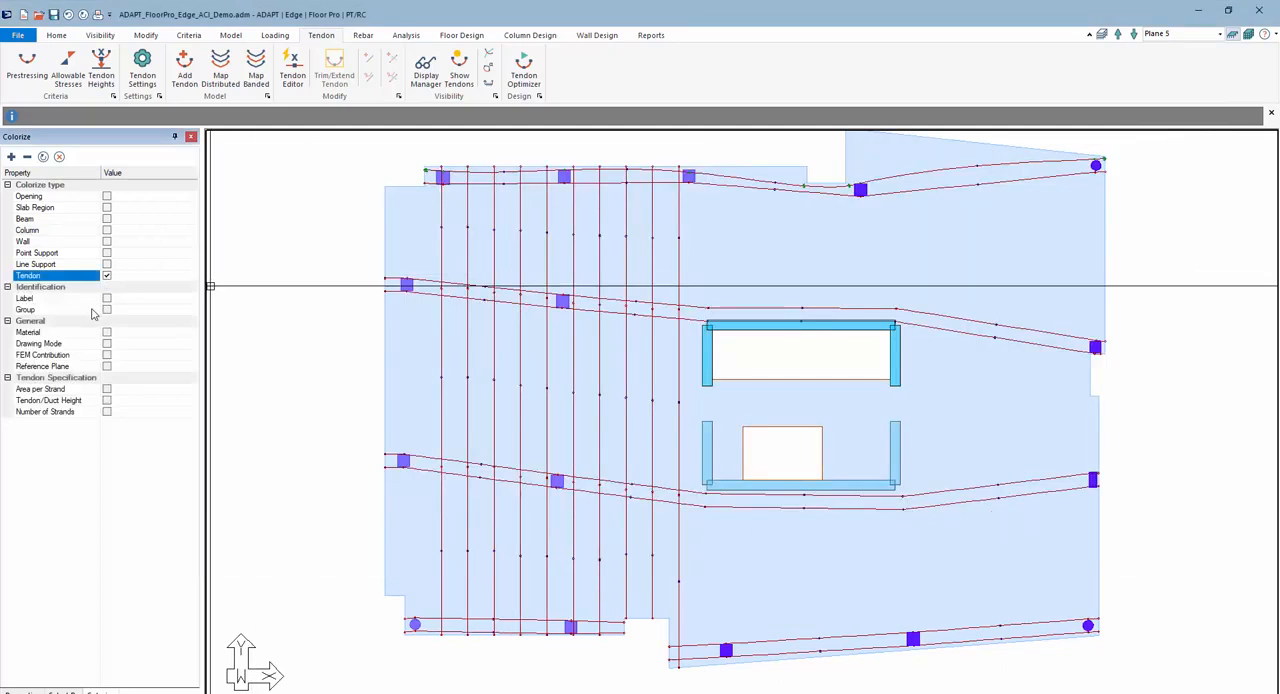
click(107, 412)
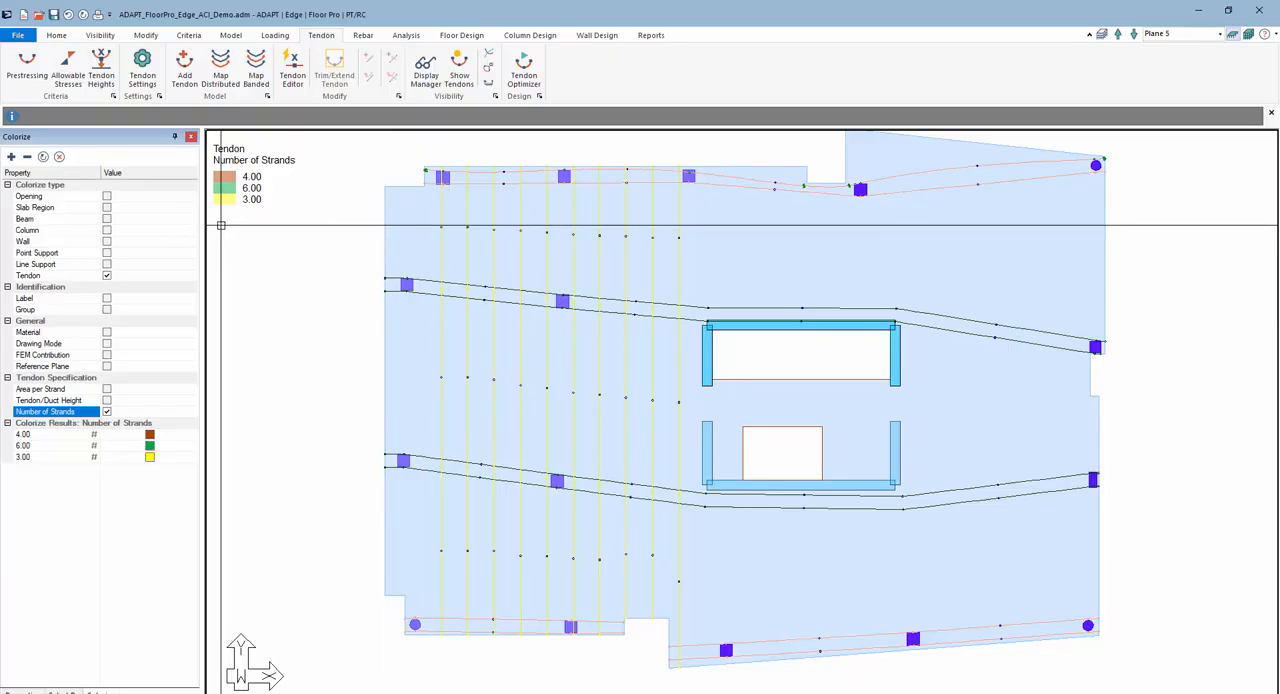
scroll(327, 296, down, 1)
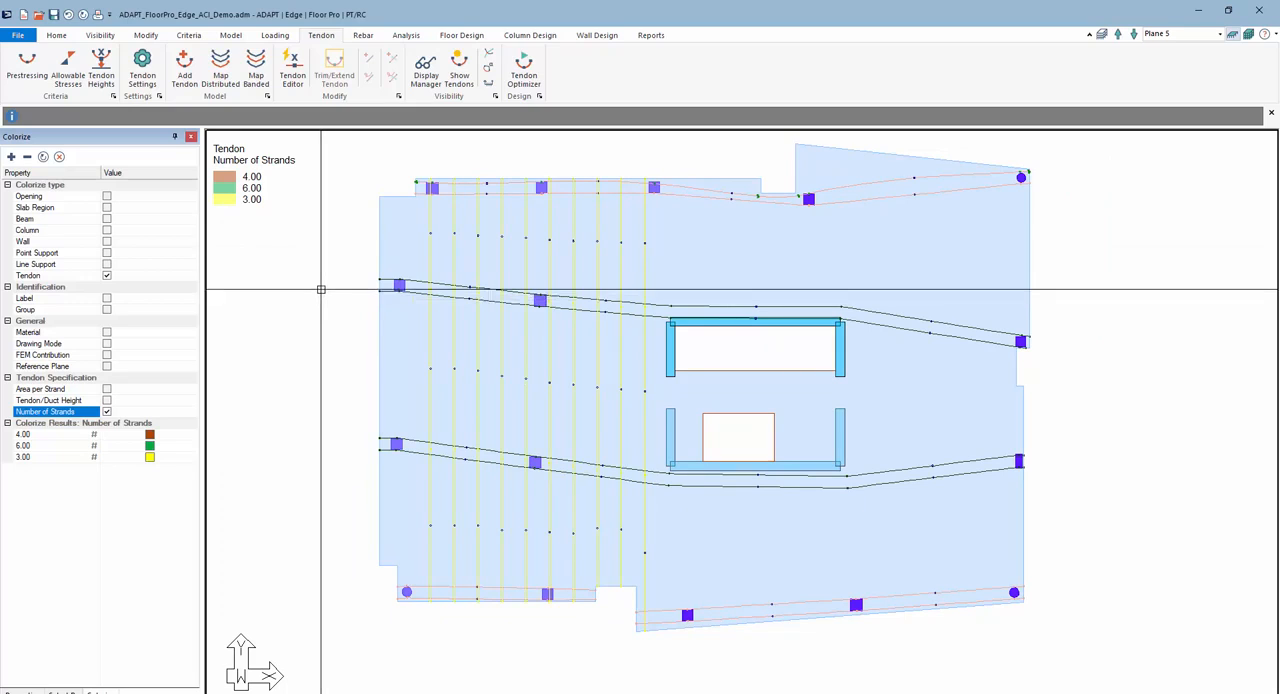
- Review the general properties of a tendon along the slab's upper edge and the Strands options of the Dynamic Tendon Editor
double_click(469, 192)
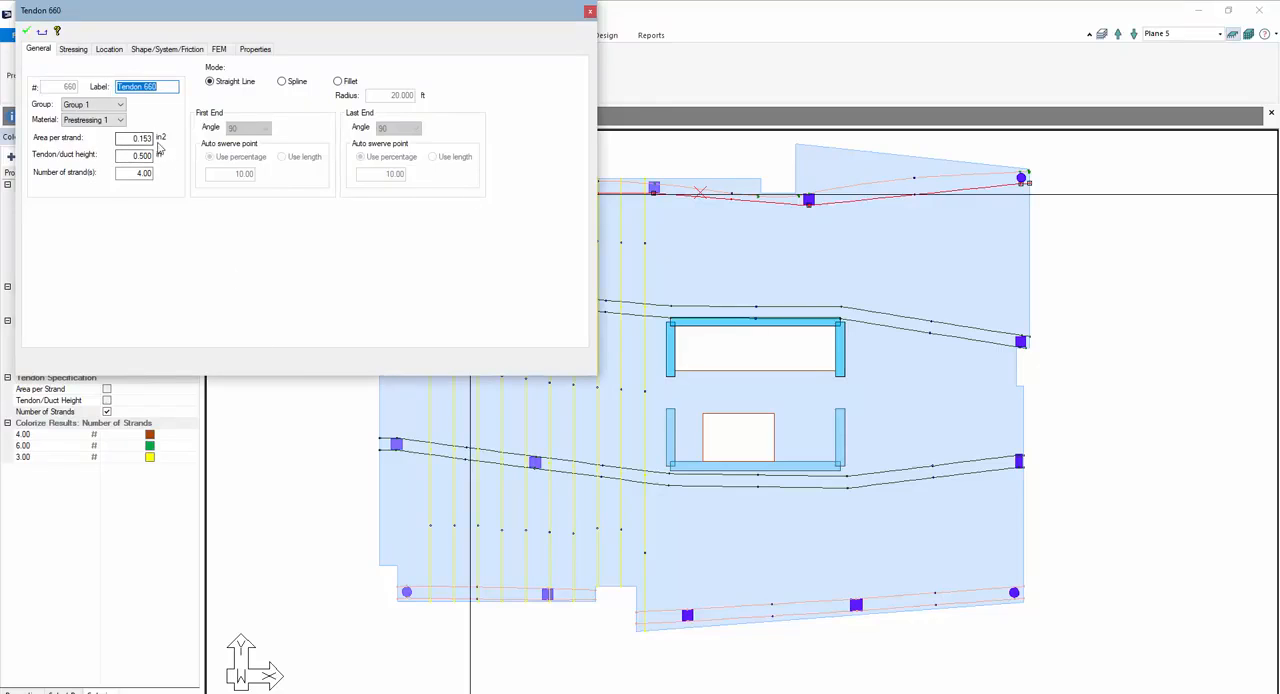
click(286, 415)
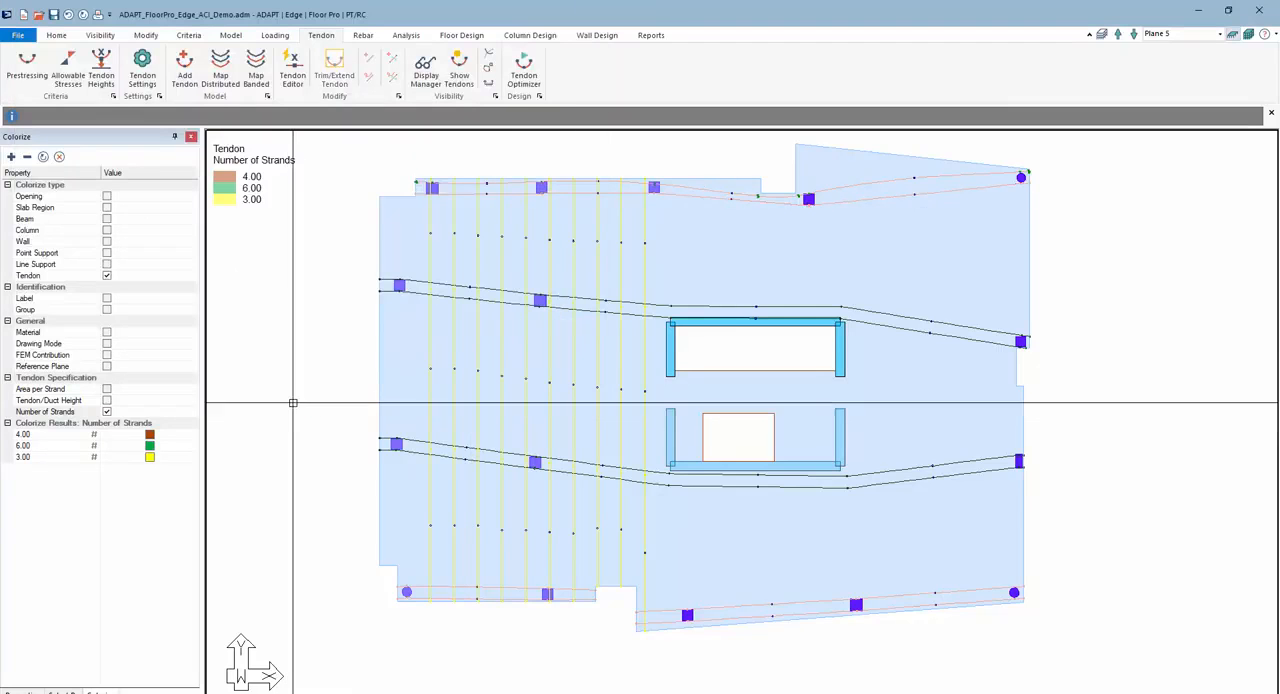
click(294, 68)
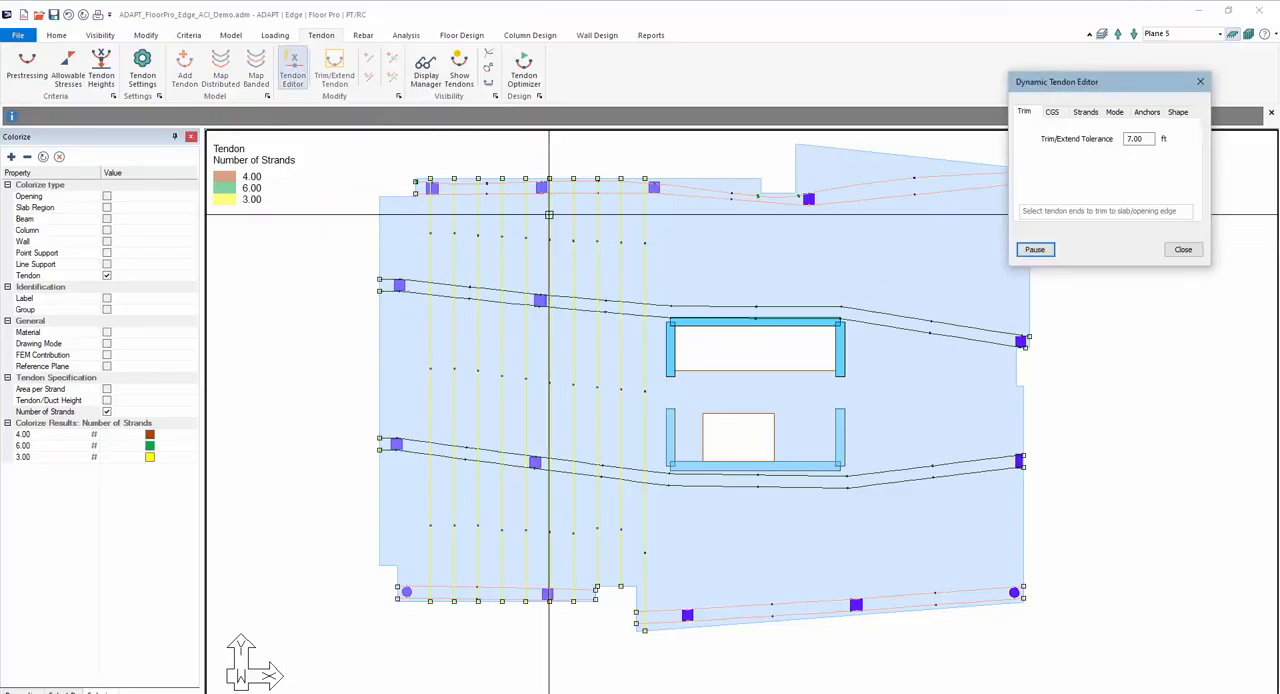
click(1085, 112)
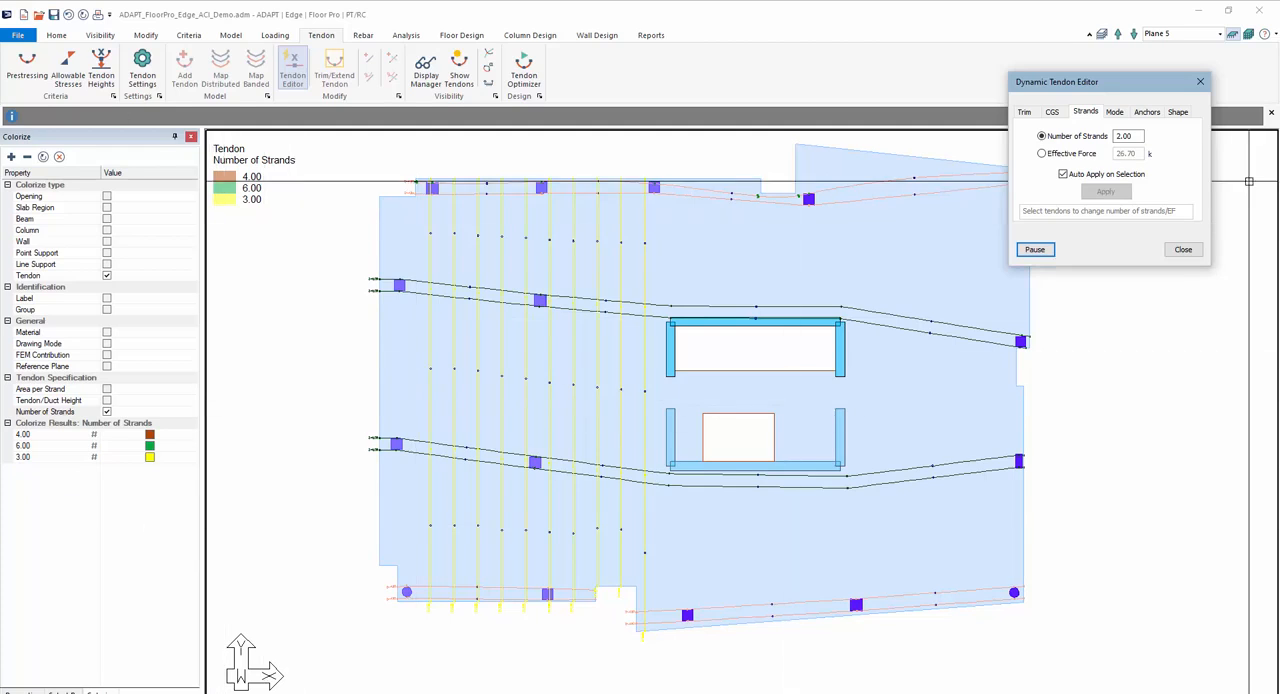
click(1200, 81)
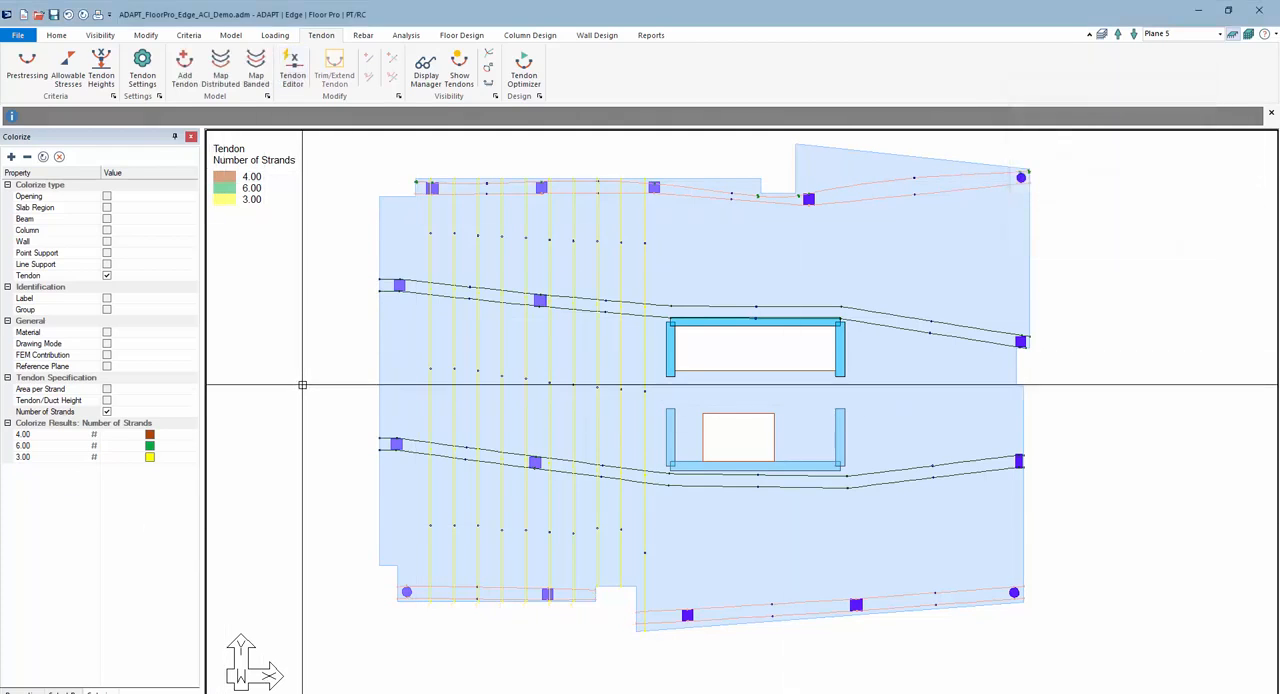
scroll(302, 384, down, 1)
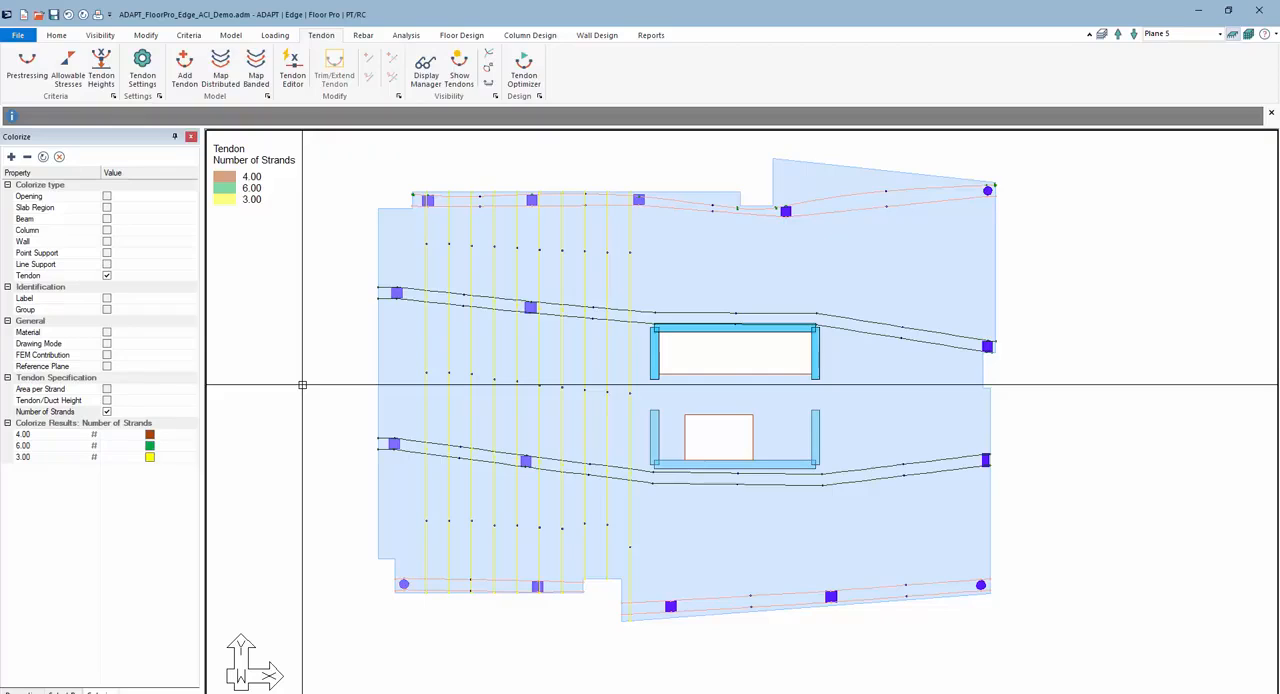